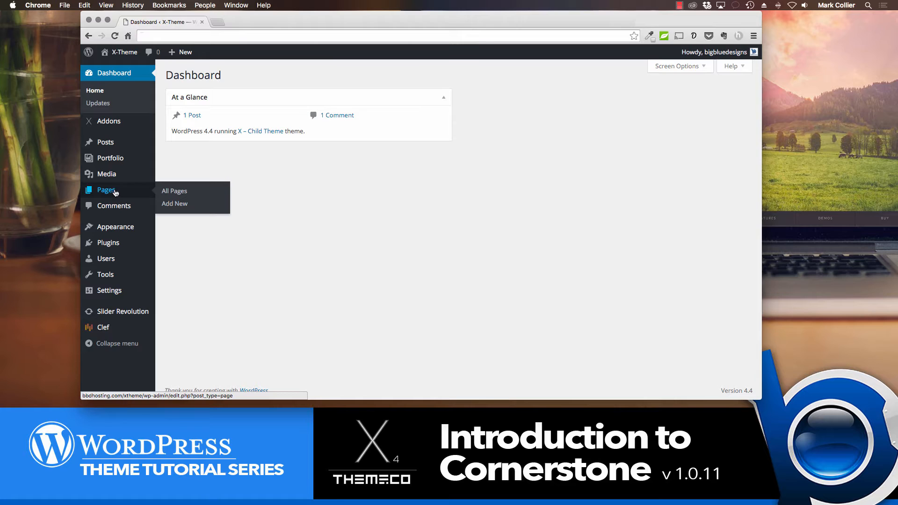
# Step: Create and publish a new page titled "Cornerstone" using the "Blank - No Container | Header, Footer" template
pyautogui.click(173, 204)
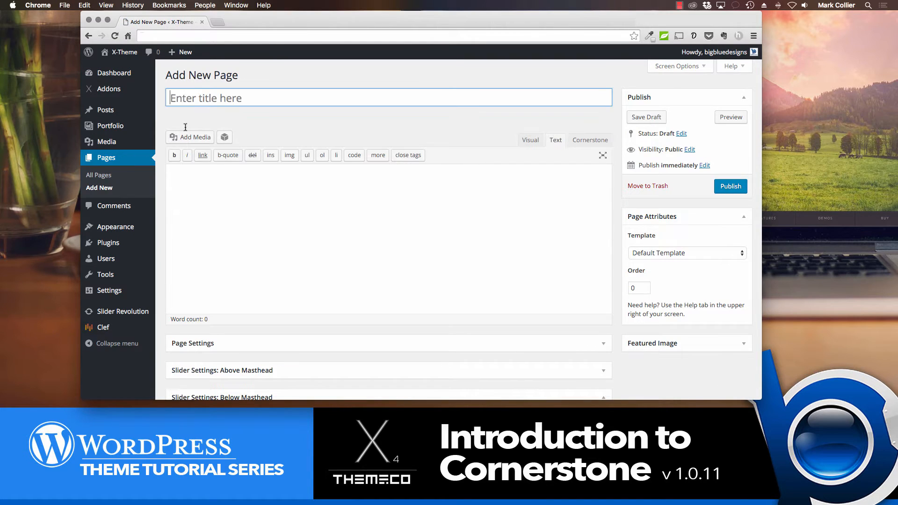
pyautogui.write('Cornerstone')
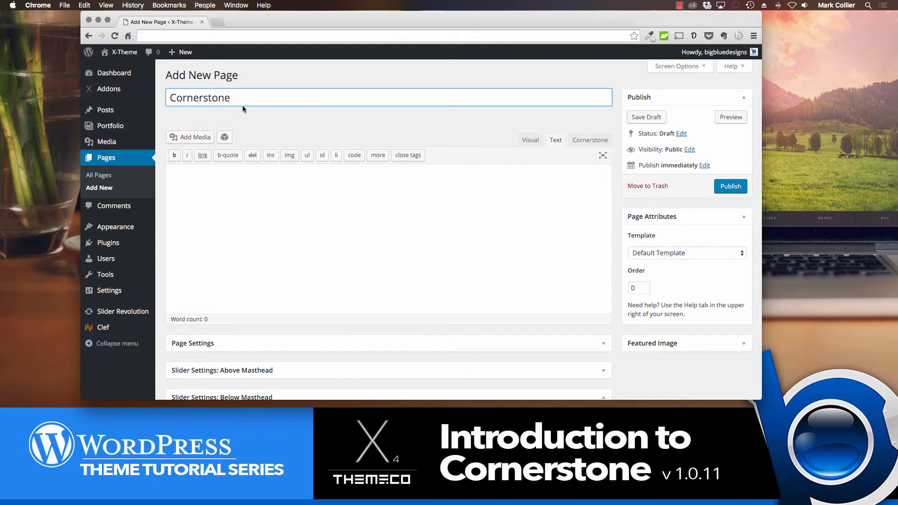
pyautogui.click(652, 254)
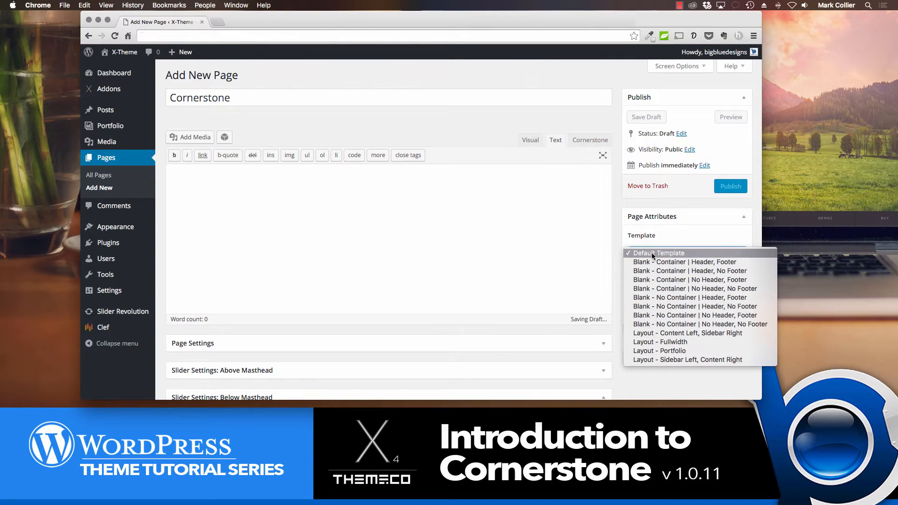
pyautogui.click(660, 298)
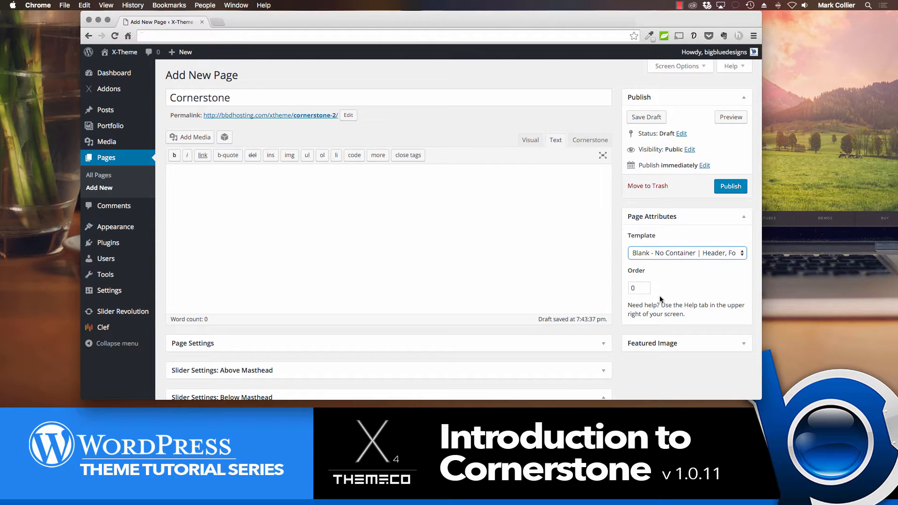
pyautogui.click(725, 188)
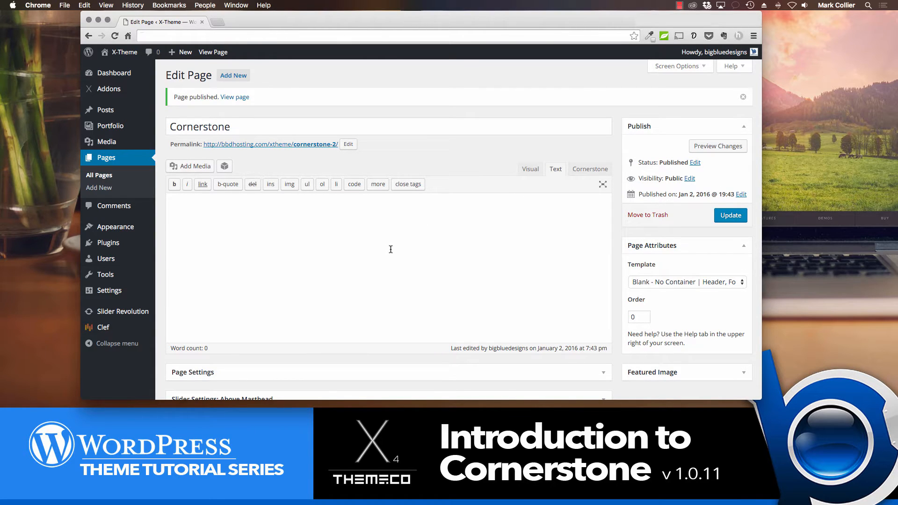
# Step: Open the page in the Cornerstone editor and add two sections to its layout
pyautogui.click(584, 174)
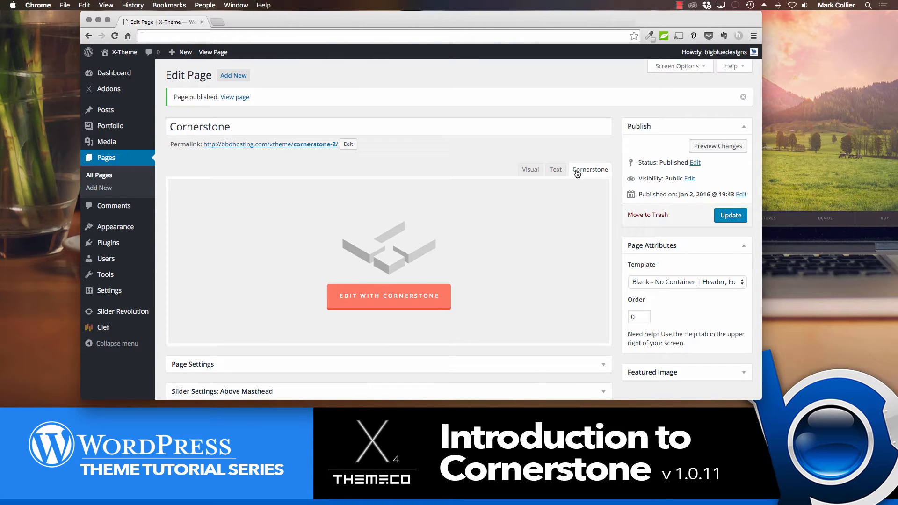
pyautogui.click(395, 295)
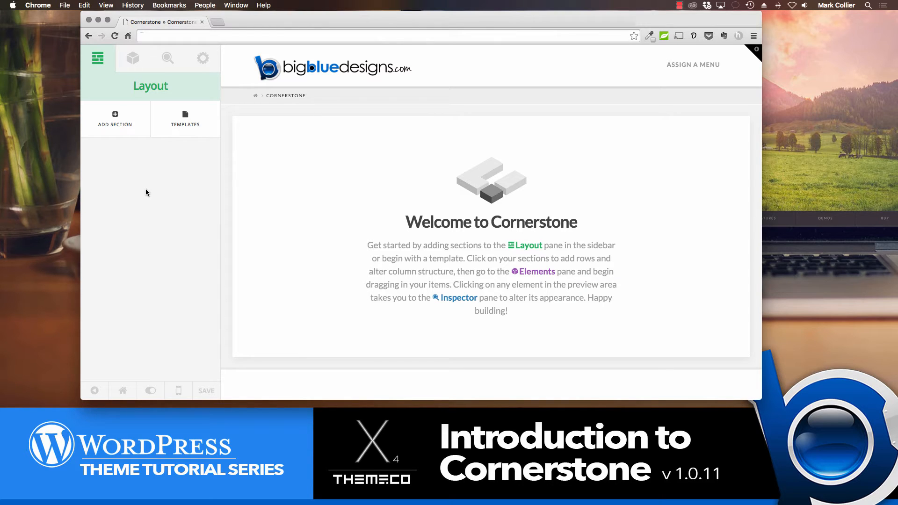
pyautogui.click(118, 122)
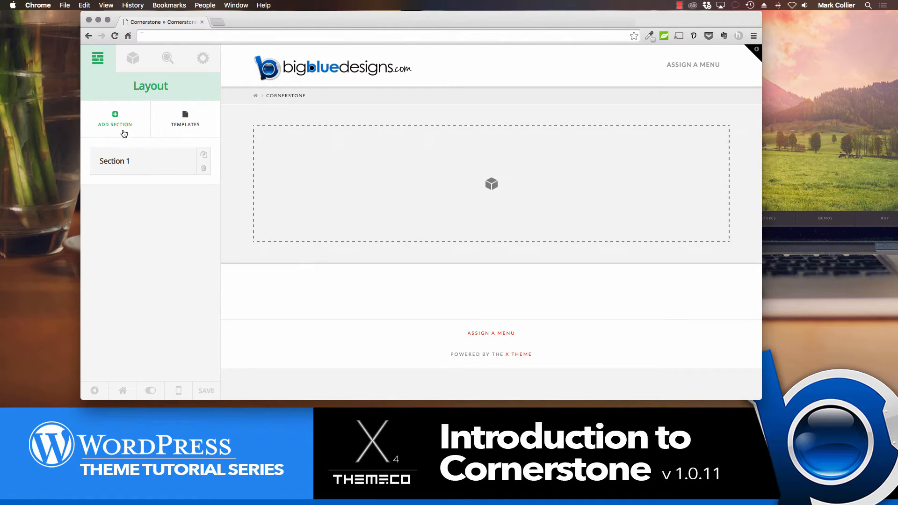
pyautogui.click(119, 124)
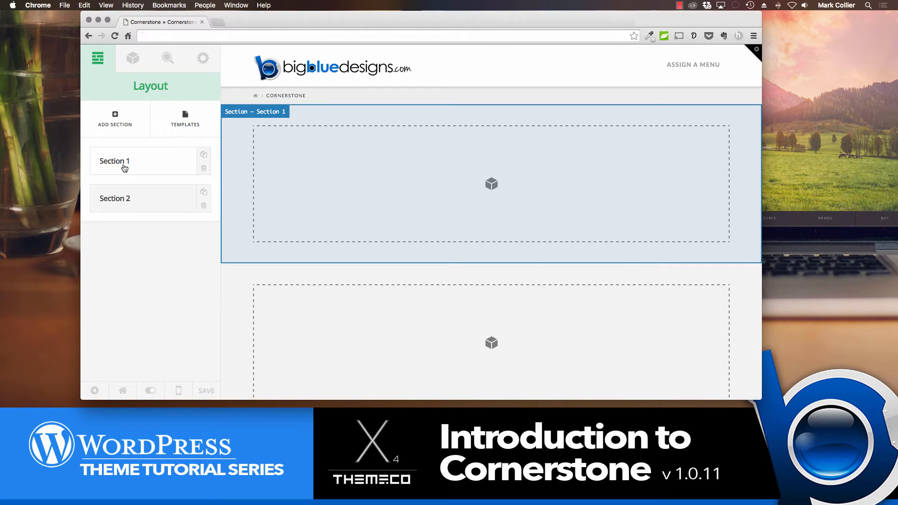
# Step: Give Section 1 a solid light grey background color, #d6d6d6
pyautogui.click(234, 153)
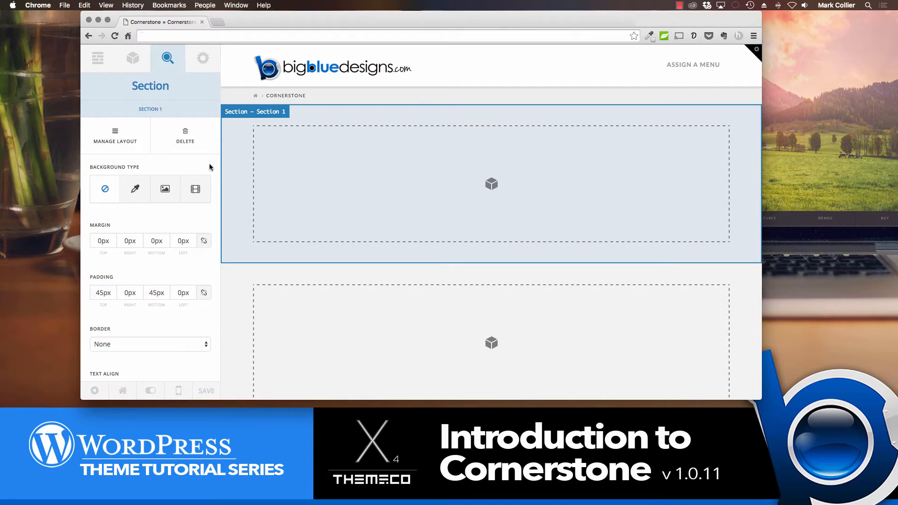
pyautogui.click(133, 190)
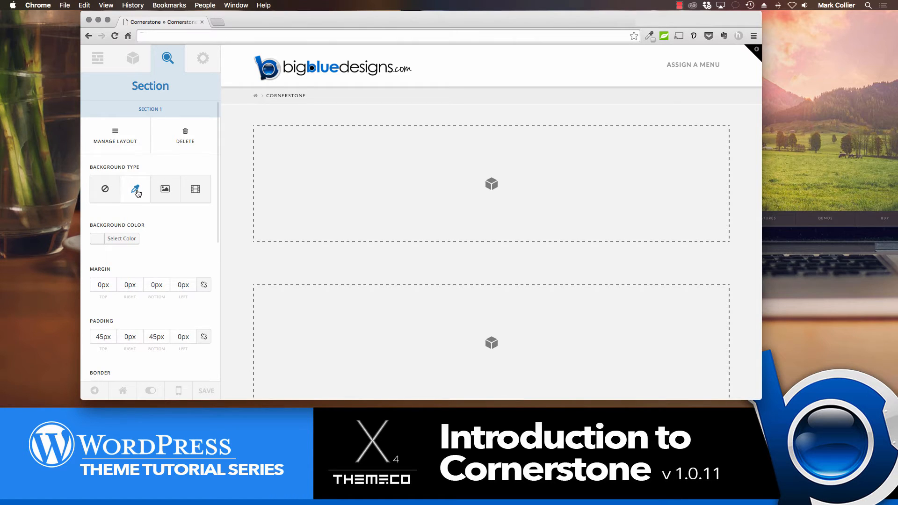
pyautogui.click(97, 239)
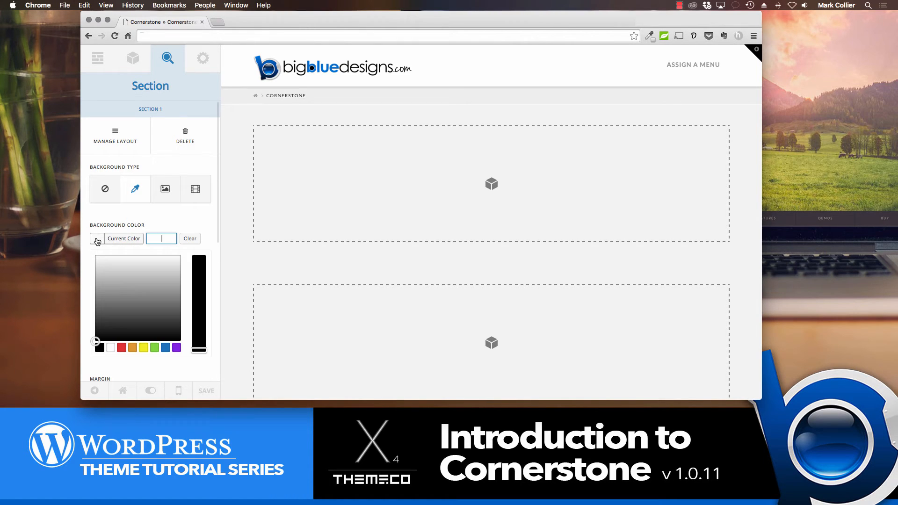
pyautogui.moveTo(110, 289); pyautogui.dragTo(150, 268)
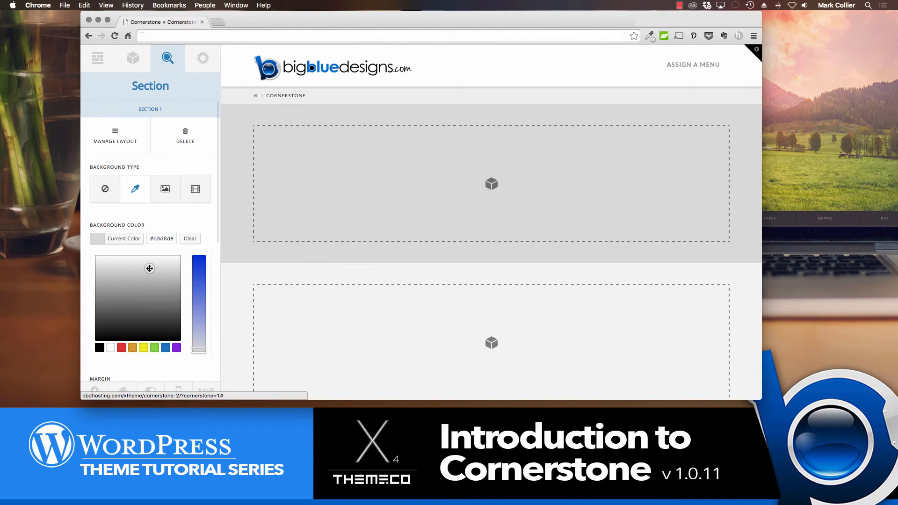
pyautogui.click(132, 347)
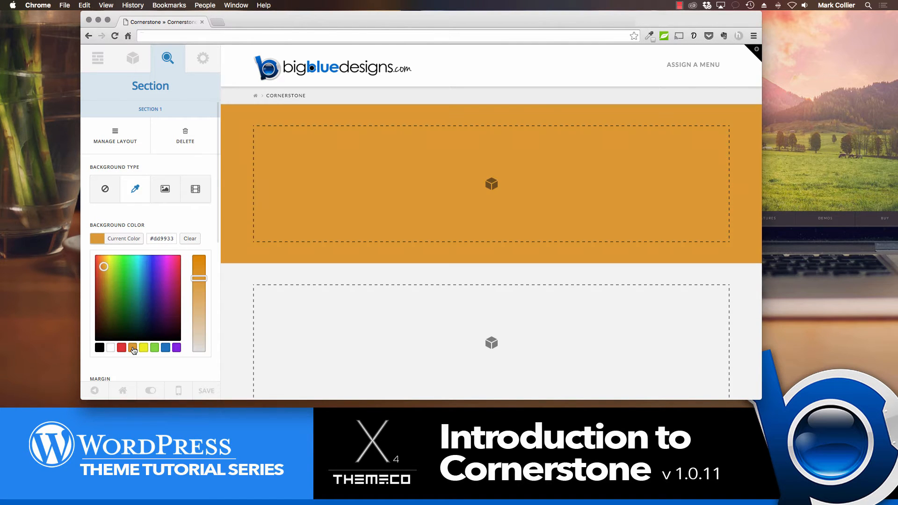
pyautogui.click(144, 347)
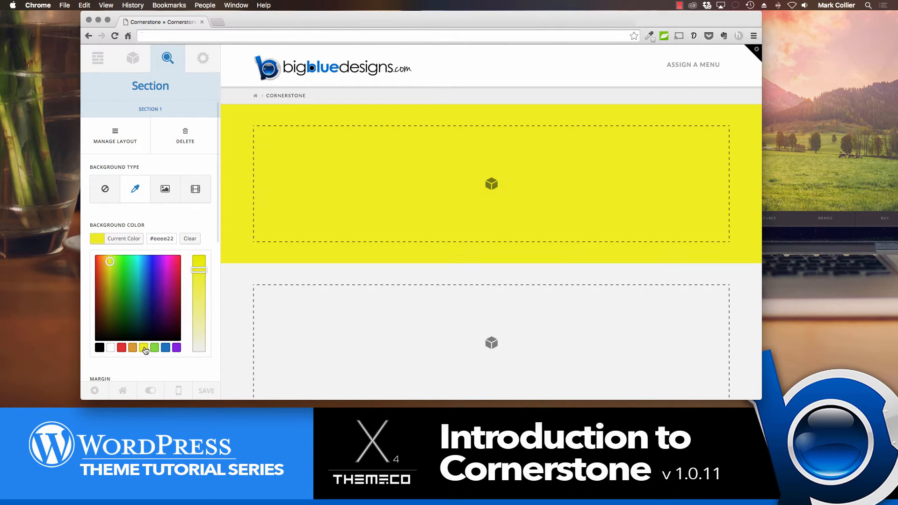
pyautogui.click(111, 348)
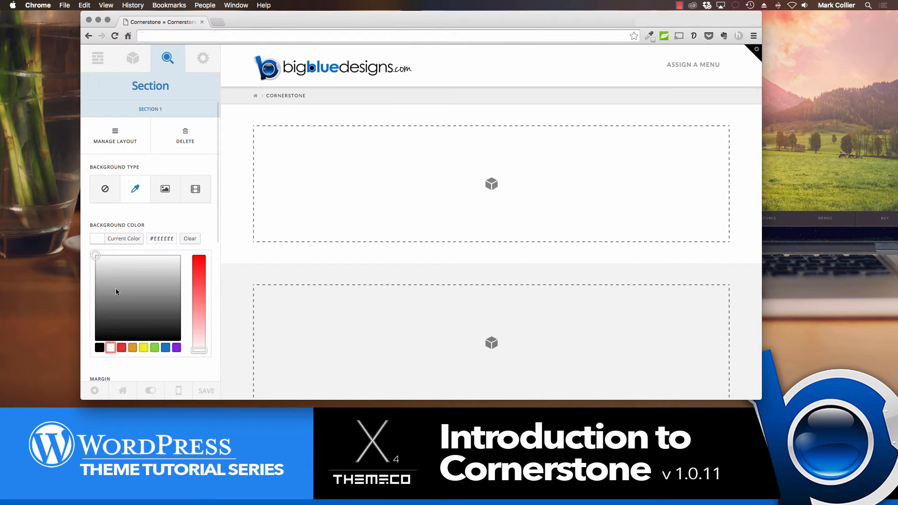
pyautogui.moveTo(106, 277); pyautogui.dragTo(96, 268)
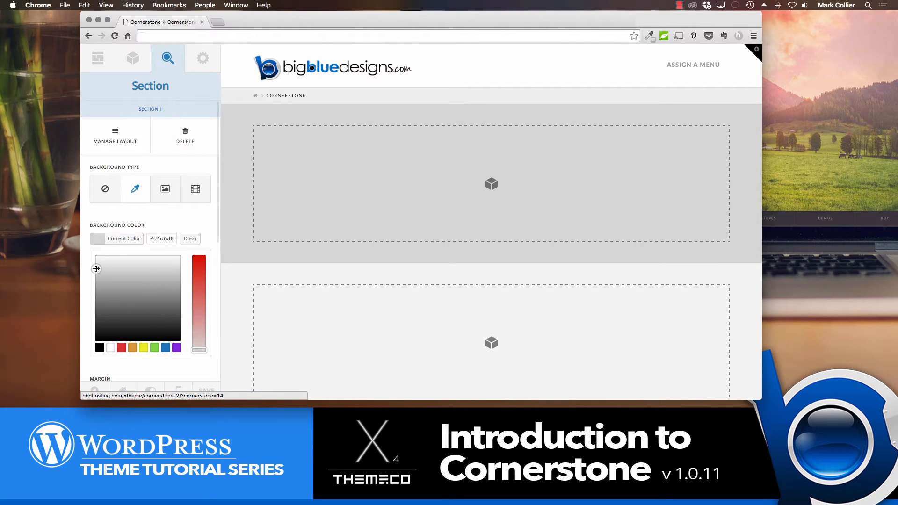
# Step: Review Section 1's margin, padding, border, text alignment, screen-width hiding and ID settings
pyautogui.scroll(-5, 133, 295)
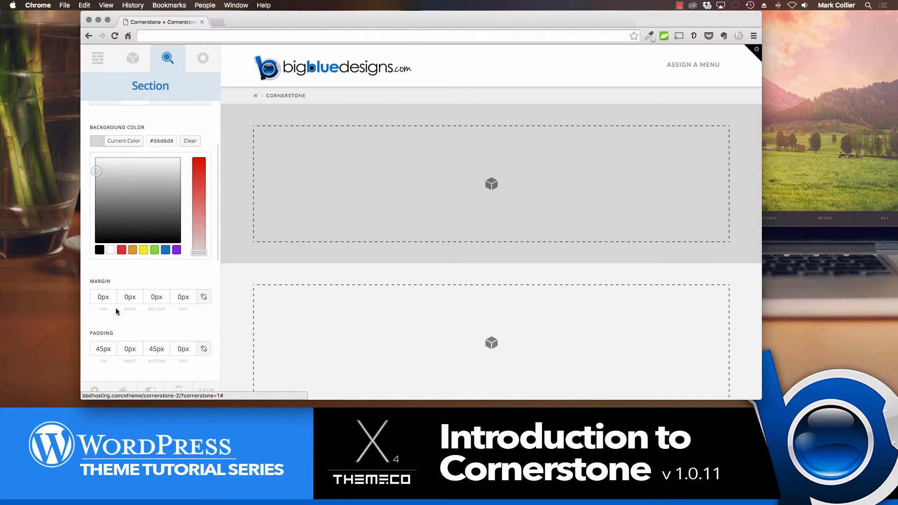
pyautogui.scroll(-2, 123, 321)
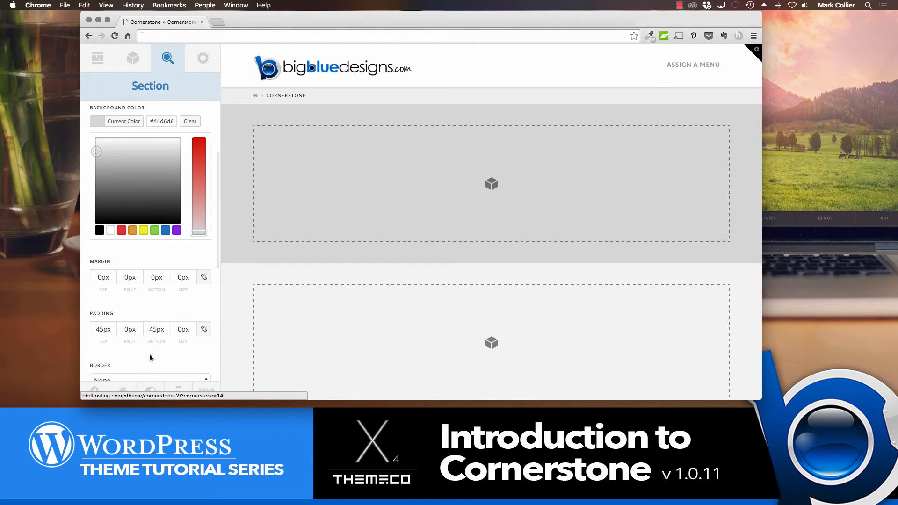
pyautogui.scroll(-5, 131, 349)
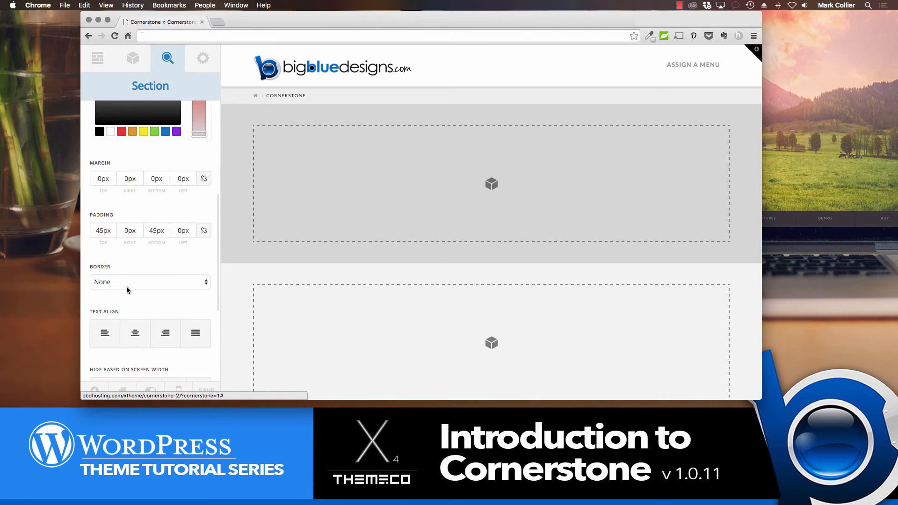
pyautogui.scroll(-3, 125, 283)
pyautogui.scroll(-1, 125, 284)
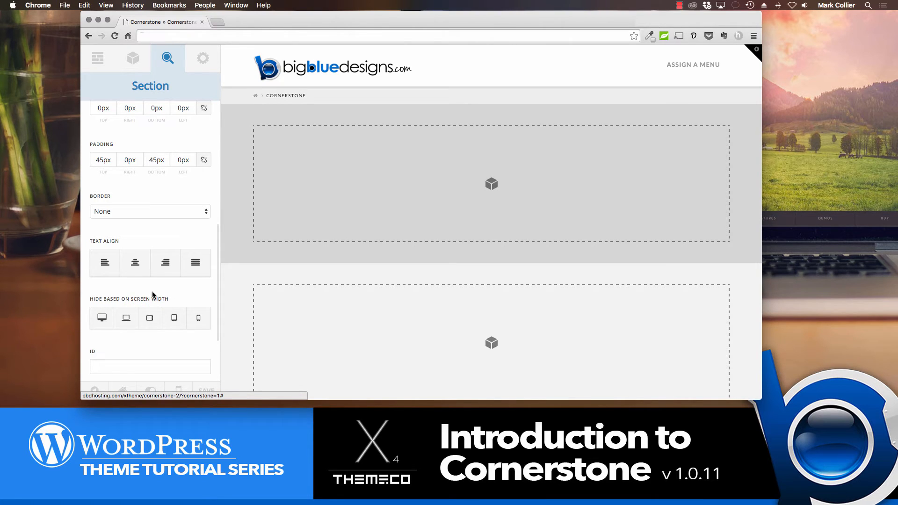
pyautogui.scroll(10, 153, 293)
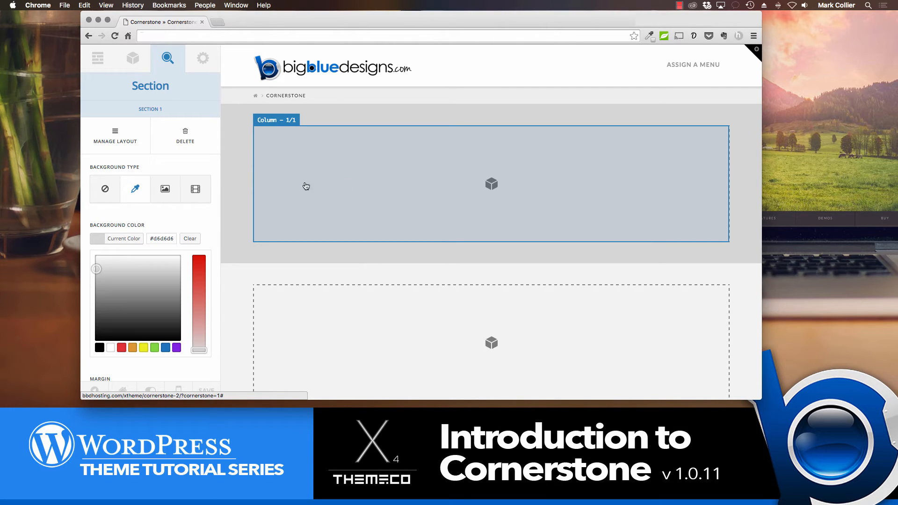
# Step: Try several column layouts for Row 1 of Section 1 and settle on two equal 1/2 columns
pyautogui.click(115, 137)
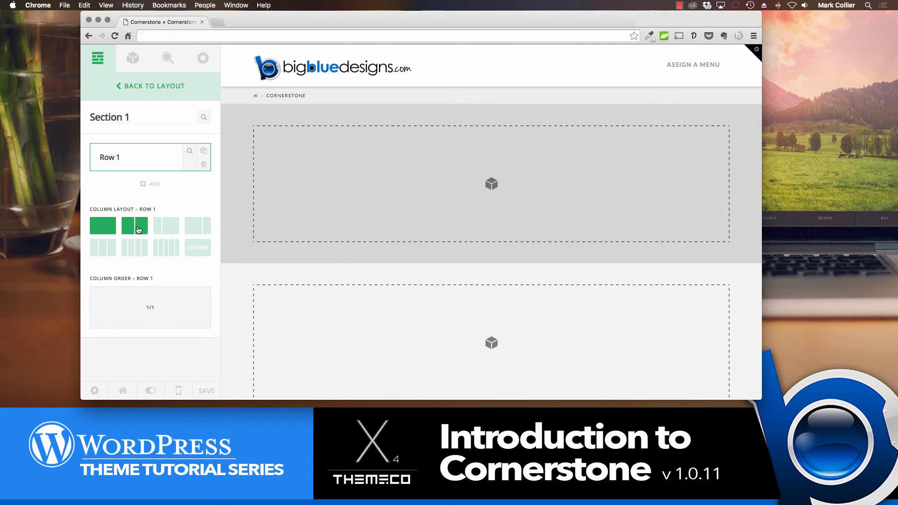
pyautogui.click(139, 229)
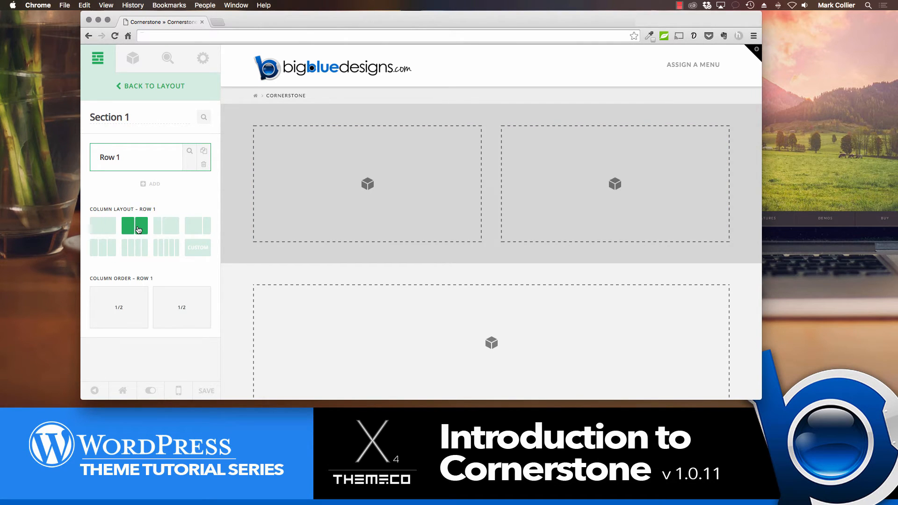
pyautogui.click(165, 230)
pyautogui.click(195, 229)
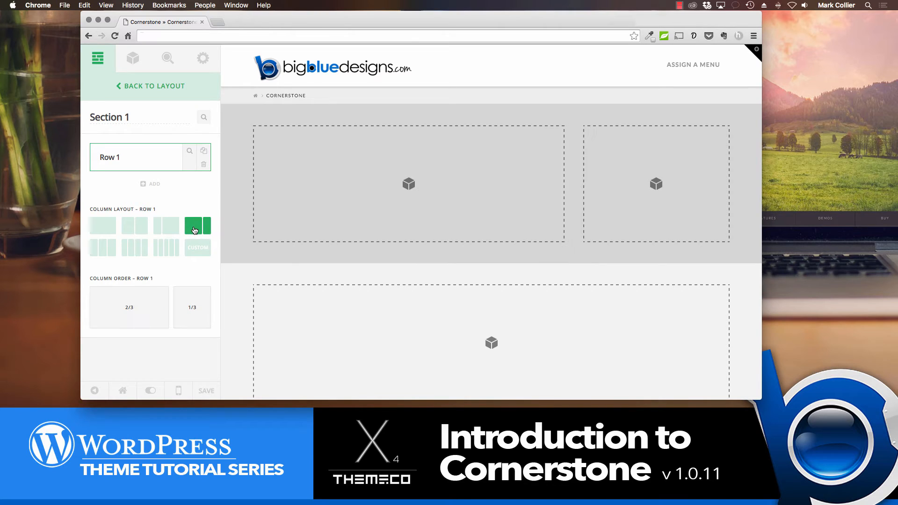
pyautogui.click(198, 249)
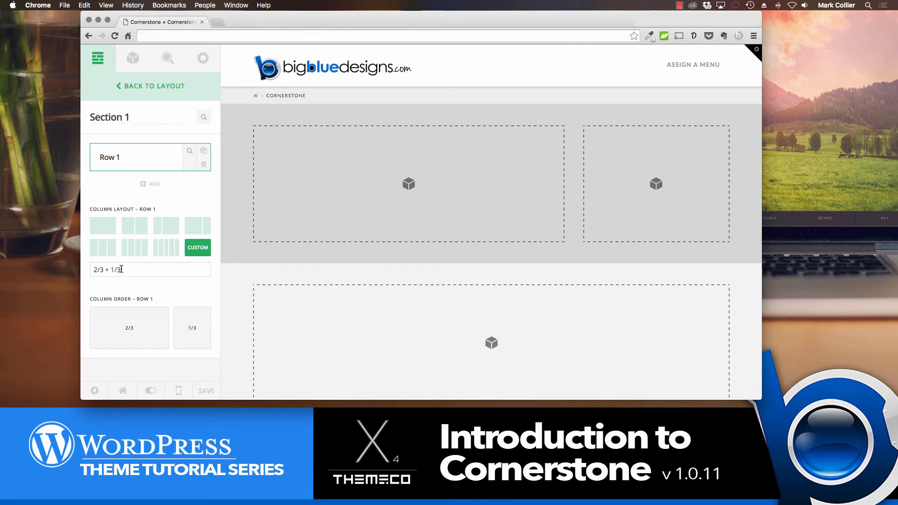
pyautogui.click(138, 233)
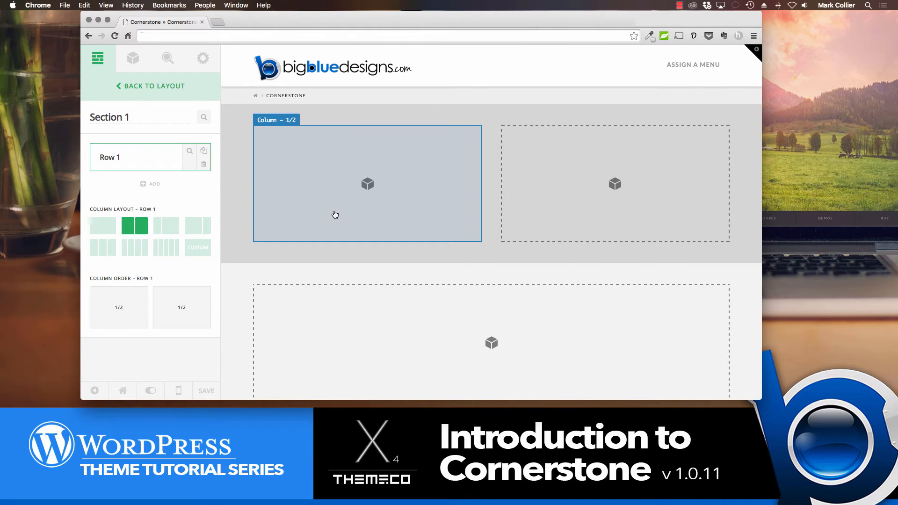
# Step: Find the Text element by searching the elements for "text" and place it in the first column of Section 1
pyautogui.click(138, 59)
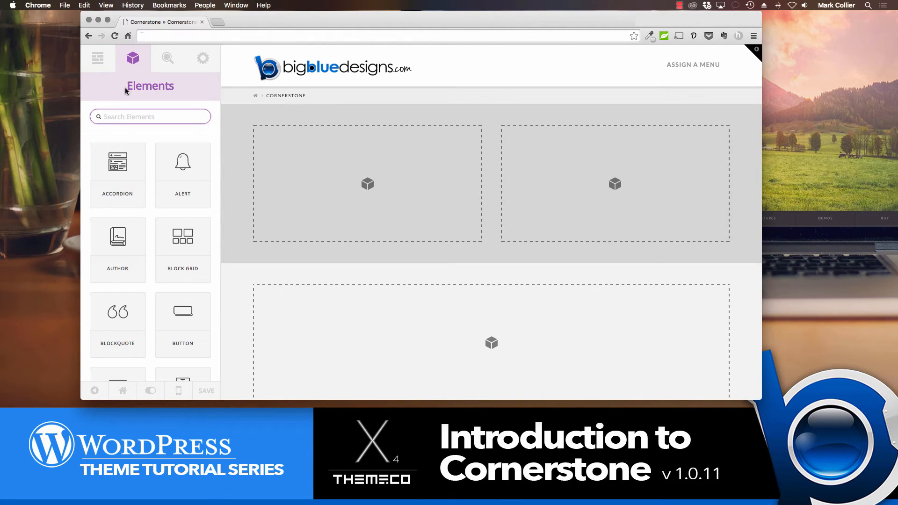
pyautogui.scroll(-5, 128, 188)
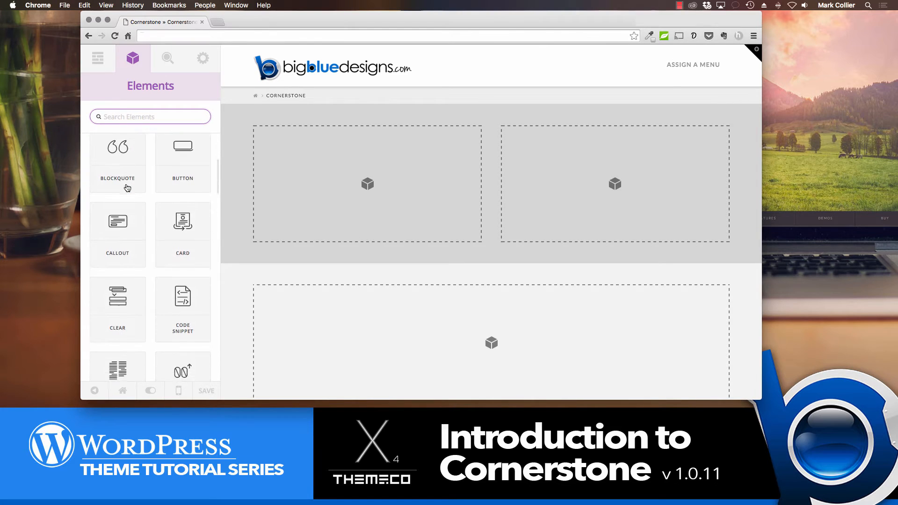
pyautogui.scroll(-12, 126, 188)
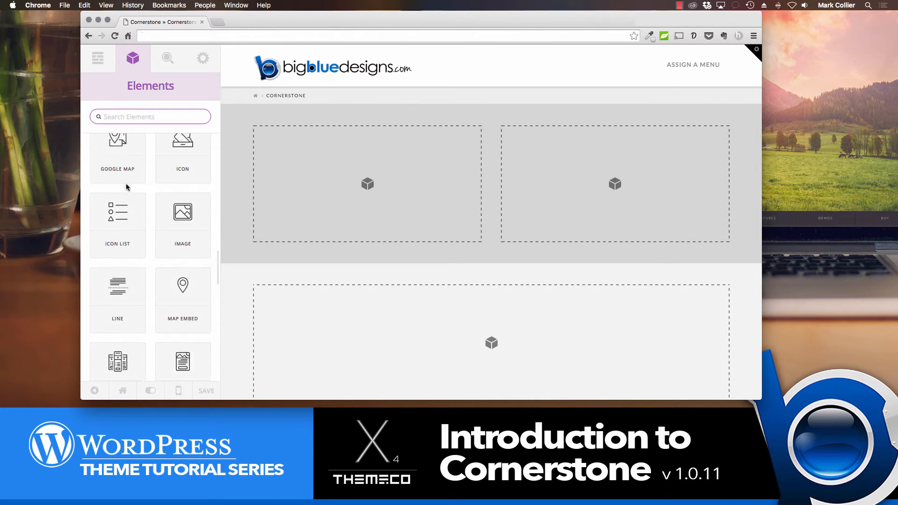
pyautogui.scroll(-3, 126, 187)
pyautogui.scroll(20, 126, 188)
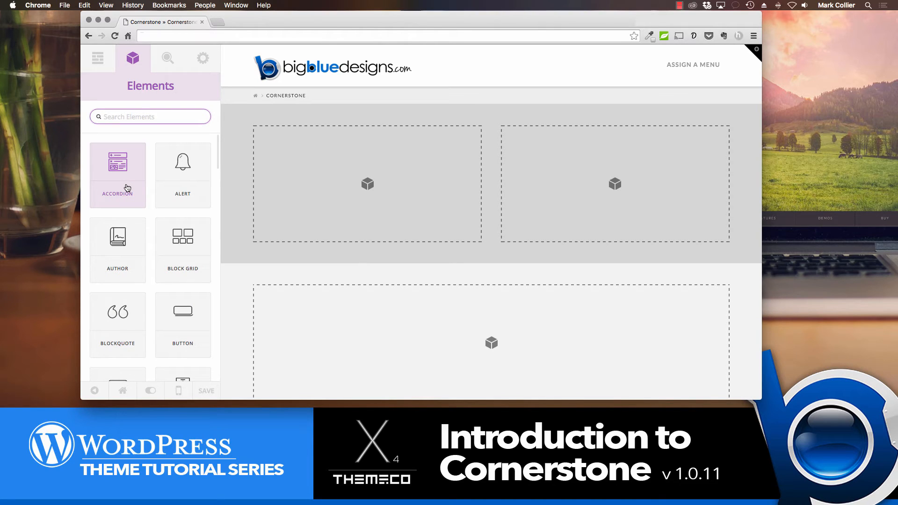
pyautogui.write('text')
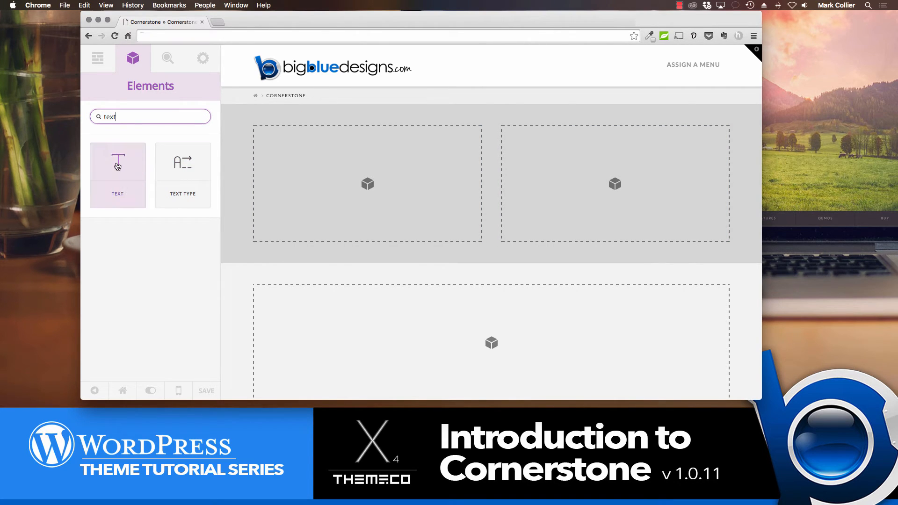
pyautogui.moveTo(117, 166); pyautogui.dragTo(321, 168)
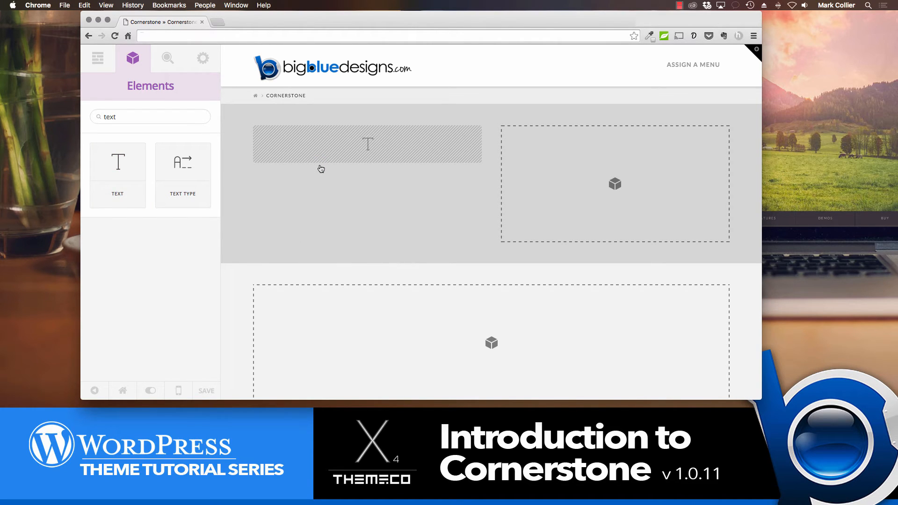
# Step: Open the new Text element's settings and look through its content, text alignment and ID options
pyautogui.click(343, 147)
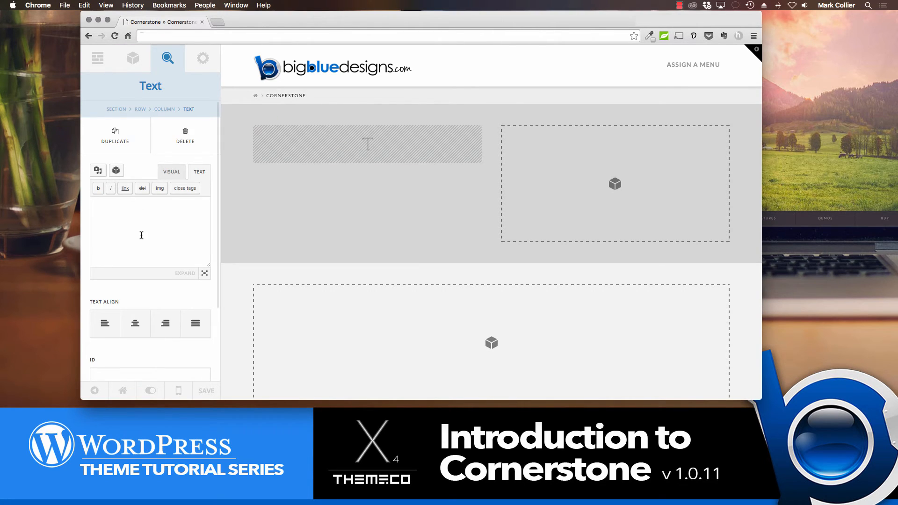
pyautogui.scroll(-2, 143, 244)
pyautogui.scroll(-3, 142, 240)
pyautogui.scroll(5, 141, 240)
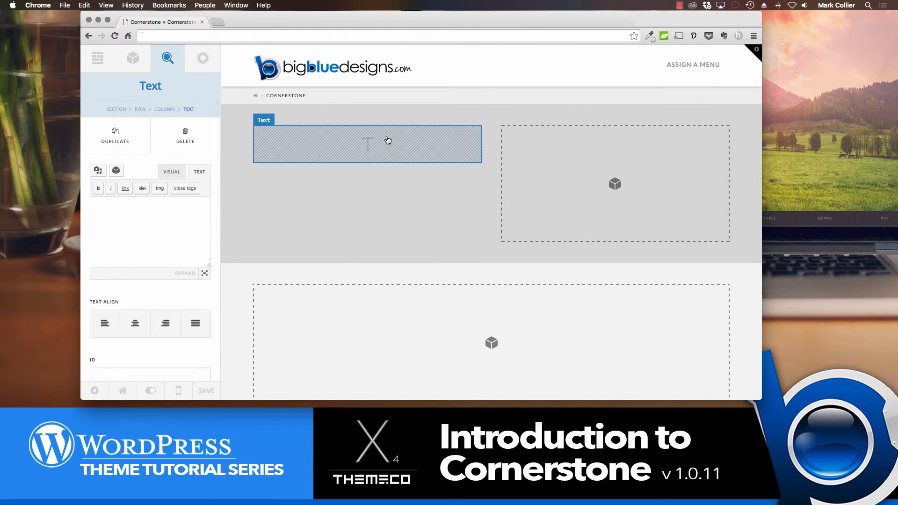
# Step: Copy a generated 40-word placeholder paragraph from the lorem ipsum extension and paste it into the Text element's visual editor
pyautogui.click(693, 38)
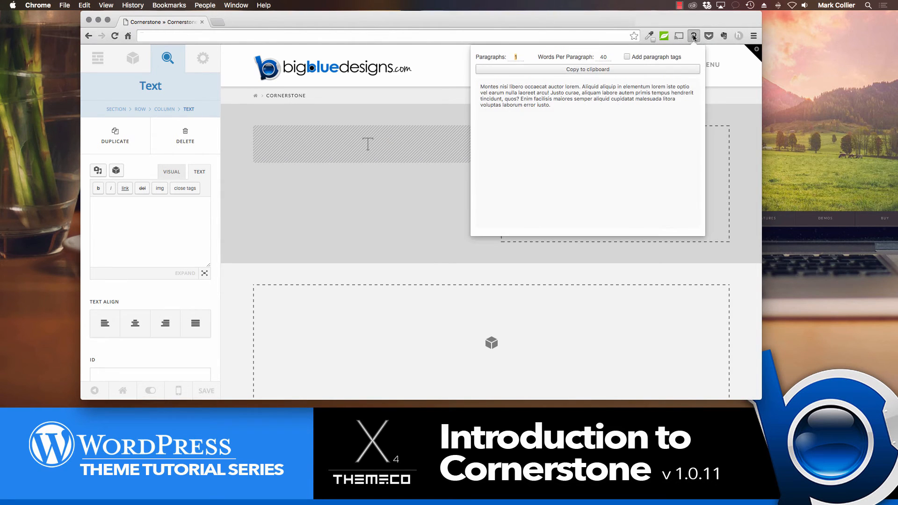
pyautogui.click(612, 70)
pyautogui.click(150, 219)
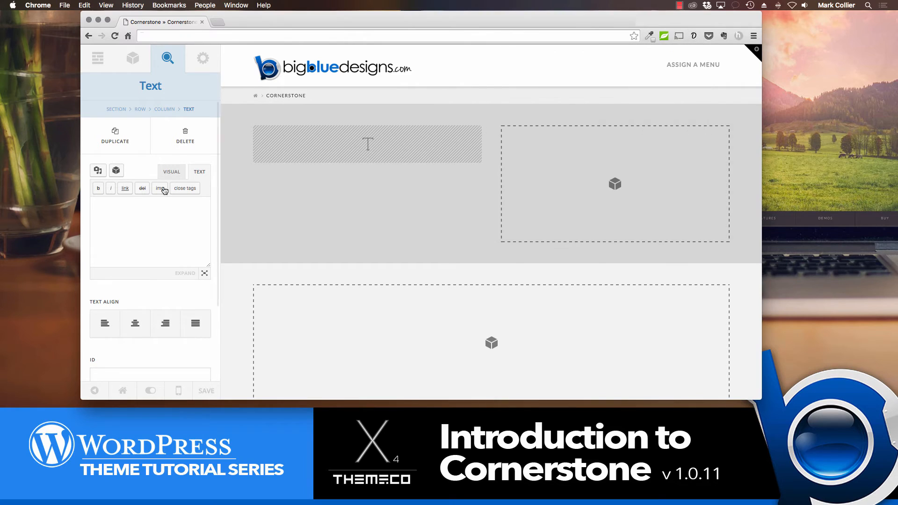
pyautogui.click(171, 177)
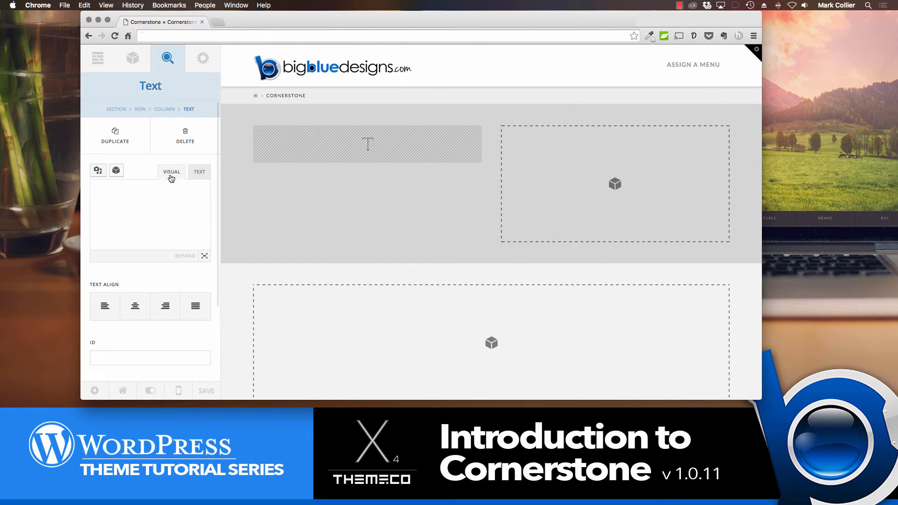
pyautogui.click(122, 211)
pyautogui.press('super+v')
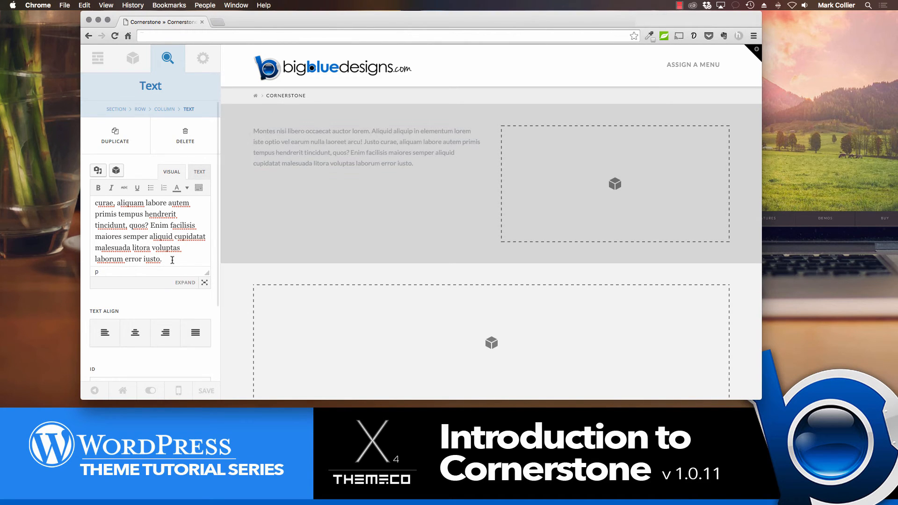
# Step: Reveal the editor's extra formatting options and colour the whole placeholder paragraph black
pyautogui.moveTo(169, 259); pyautogui.dragTo(89, 187)
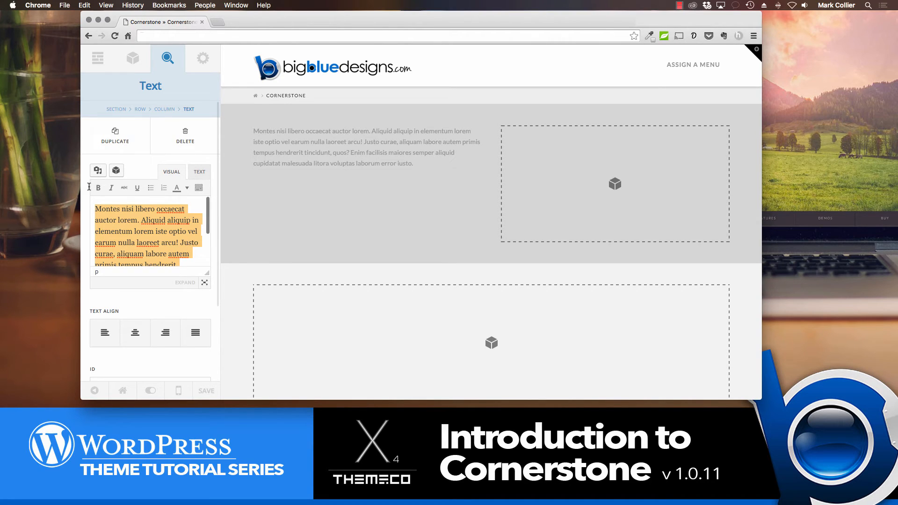
pyautogui.click(199, 188)
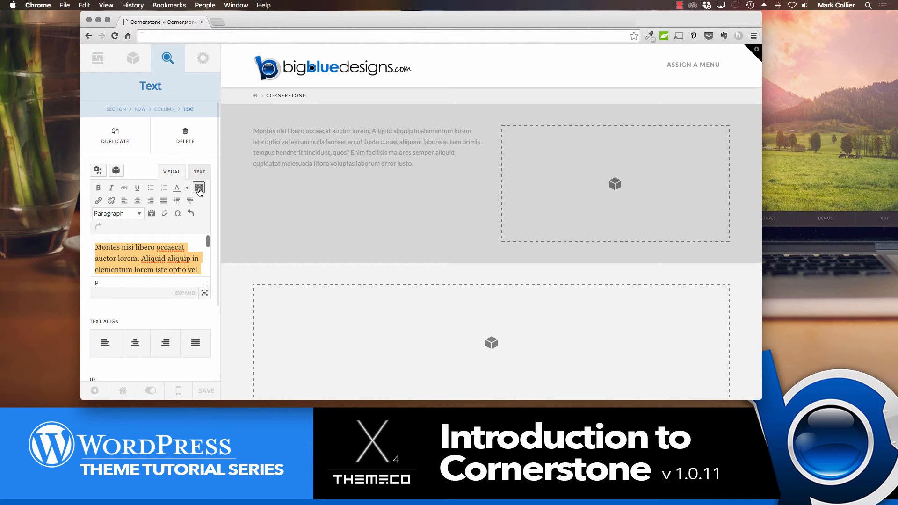
pyautogui.click(186, 188)
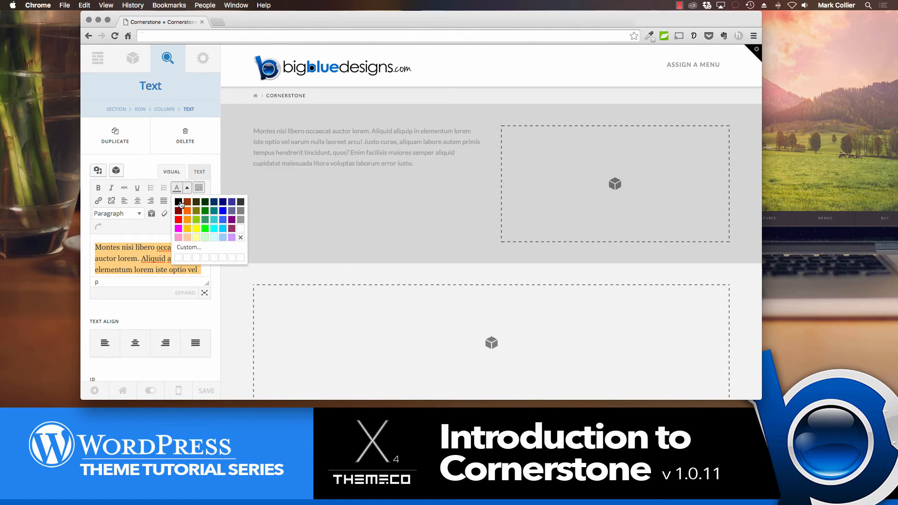
pyautogui.click(179, 203)
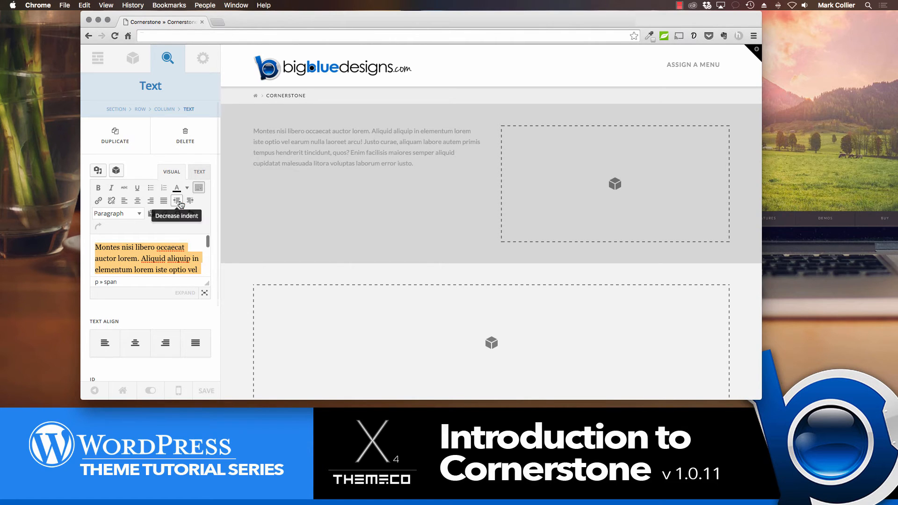
pyautogui.click(153, 257)
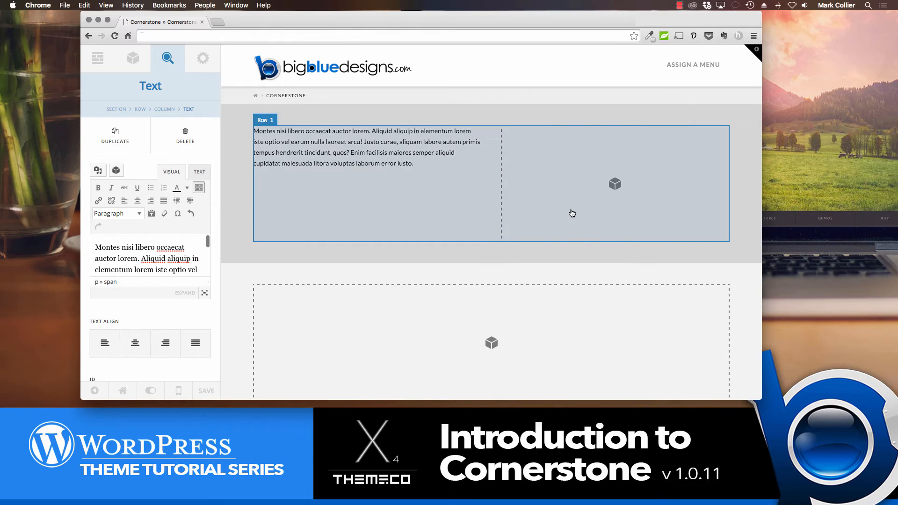
# Step: Find the Image element by searching the elements for "image" and place it in the second column of Section 1
pyautogui.click(133, 57)
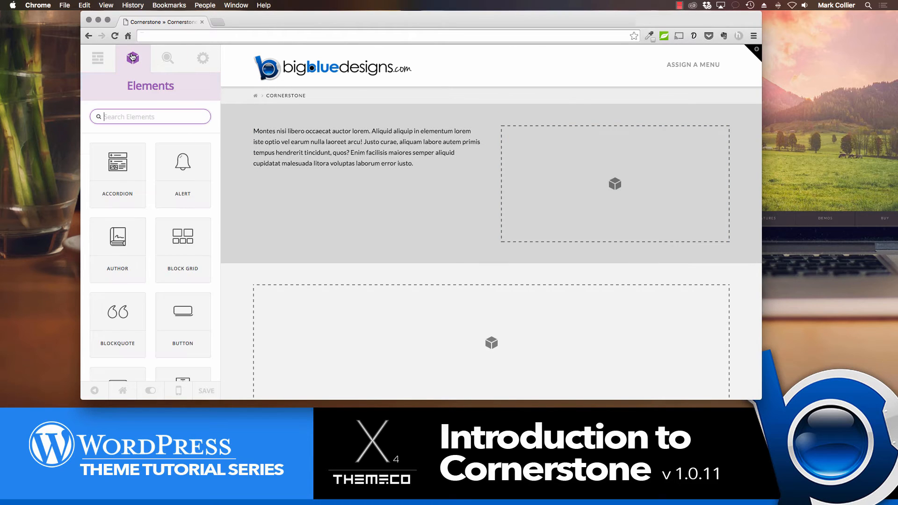
pyautogui.write('image')
pyautogui.moveTo(118, 164); pyautogui.dragTo(543, 178)
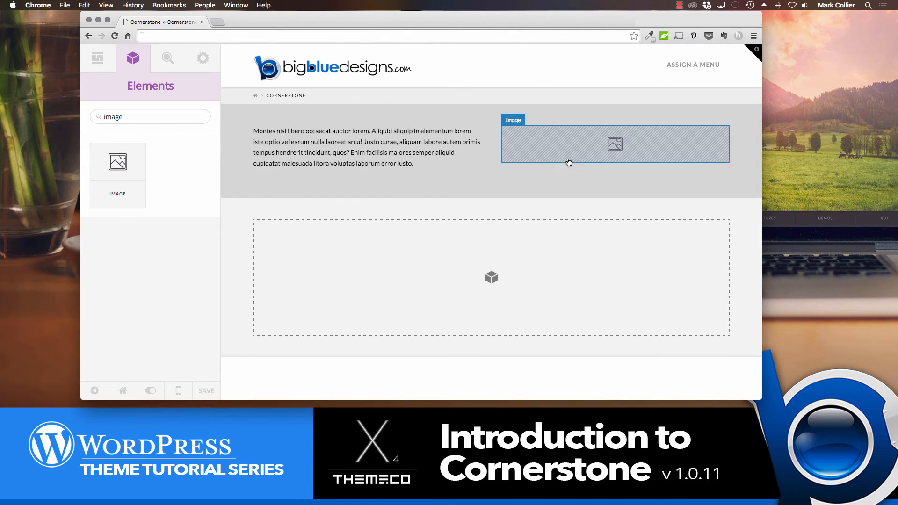
# Step: Set the new Image element's source to the illustrated profile portrait from the media library, checking the file upload option on the way
pyautogui.click(599, 151)
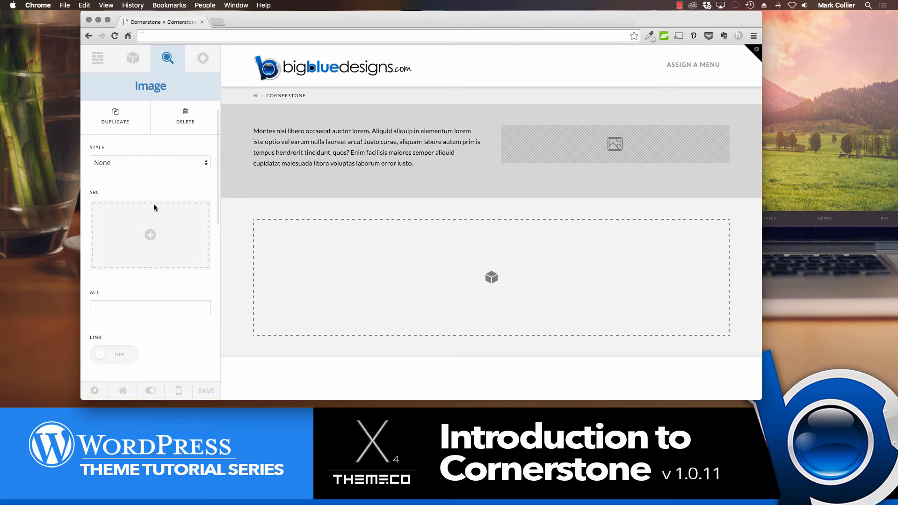
pyautogui.scroll(-3, 154, 204)
pyautogui.scroll(3, 154, 204)
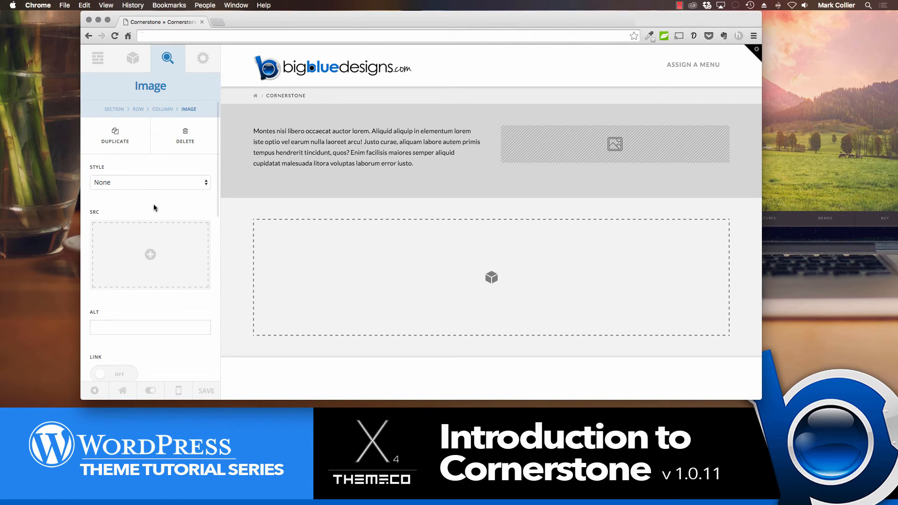
pyautogui.scroll(-1, 153, 204)
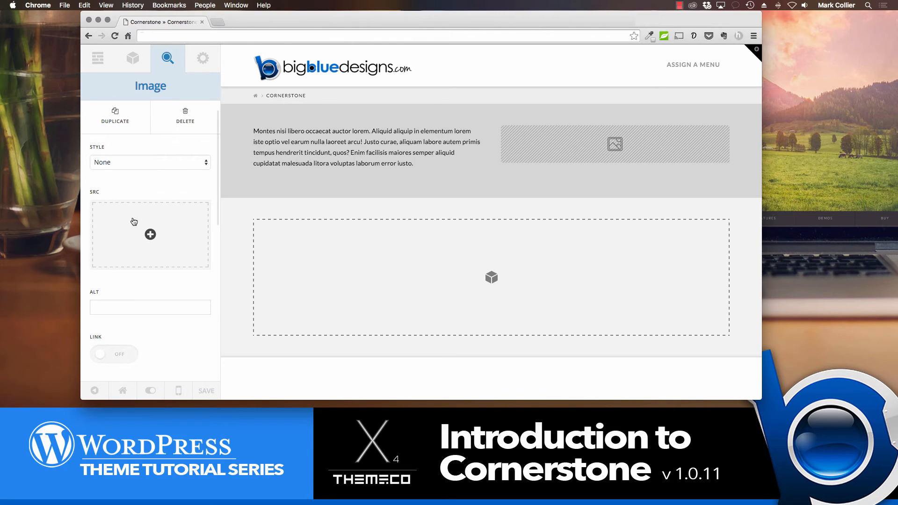
pyautogui.click(150, 234)
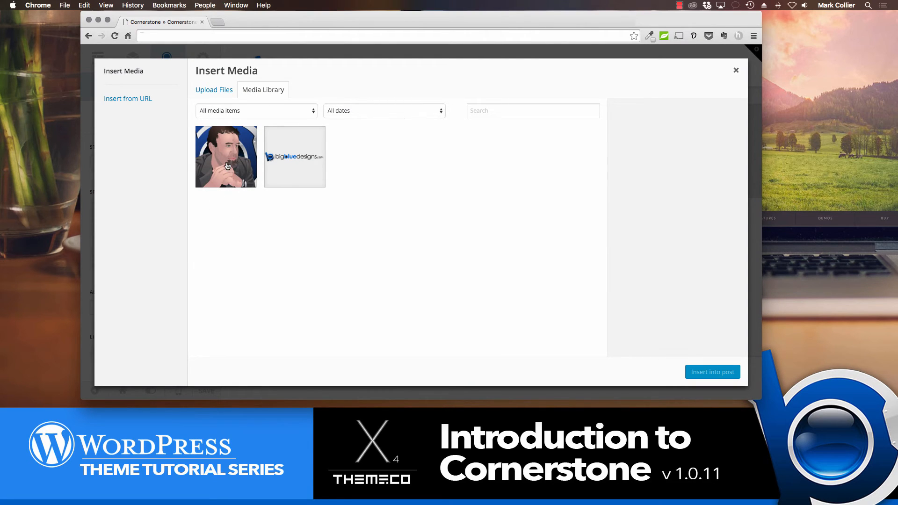
pyautogui.click(214, 92)
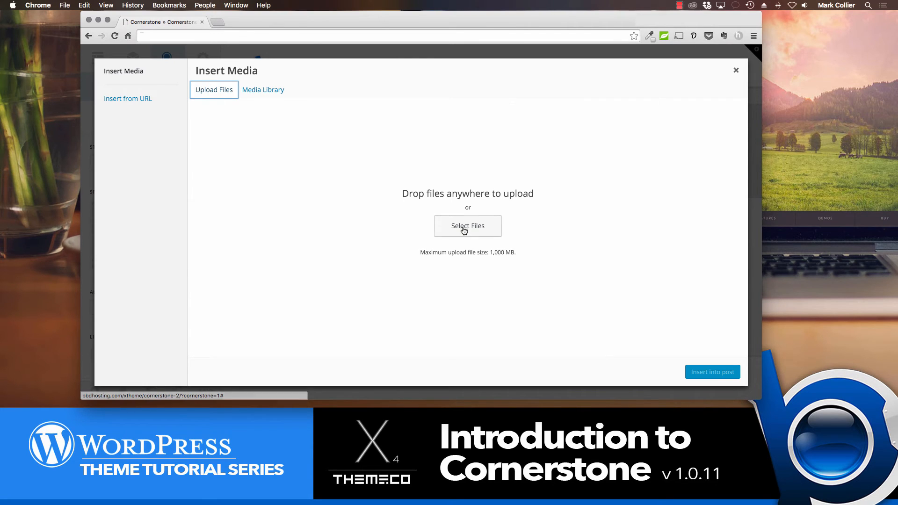
pyautogui.click(257, 89)
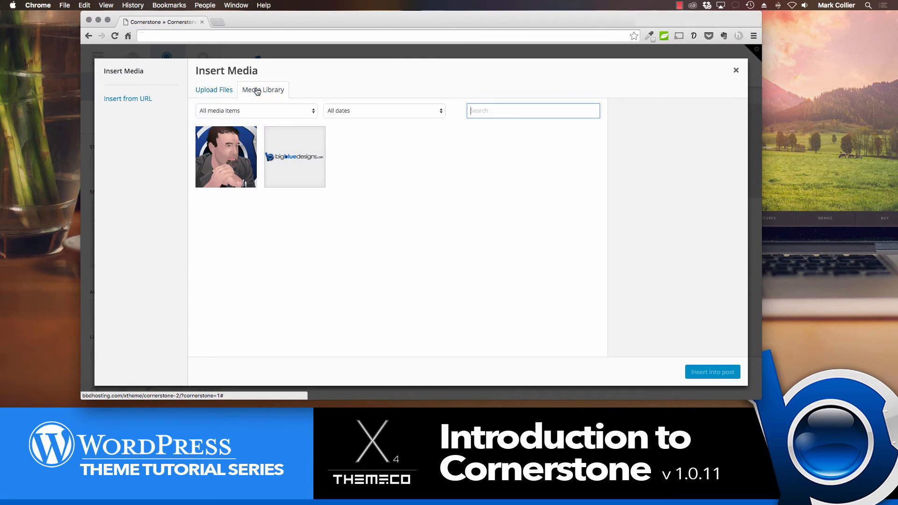
pyautogui.click(232, 158)
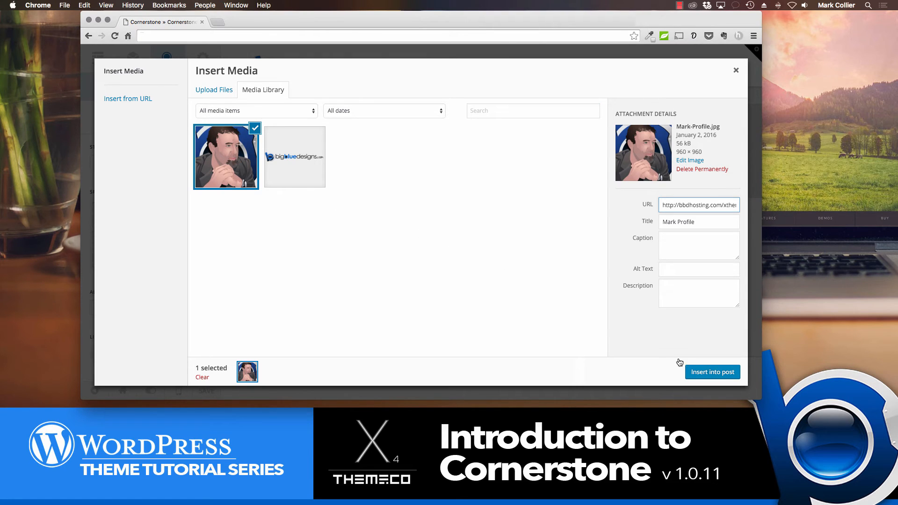
pyautogui.click(708, 372)
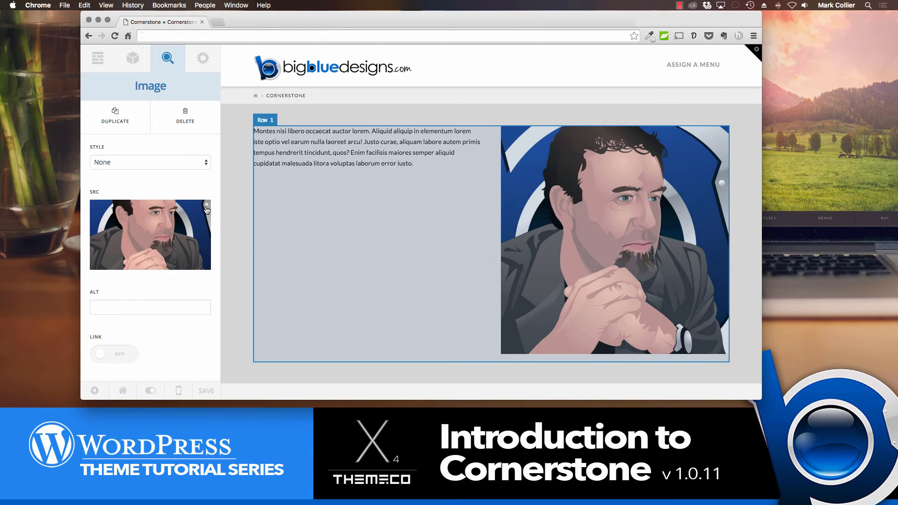
# Step: Try the Rounded style on the portrait image and settle on the Circle style
pyautogui.click(153, 164)
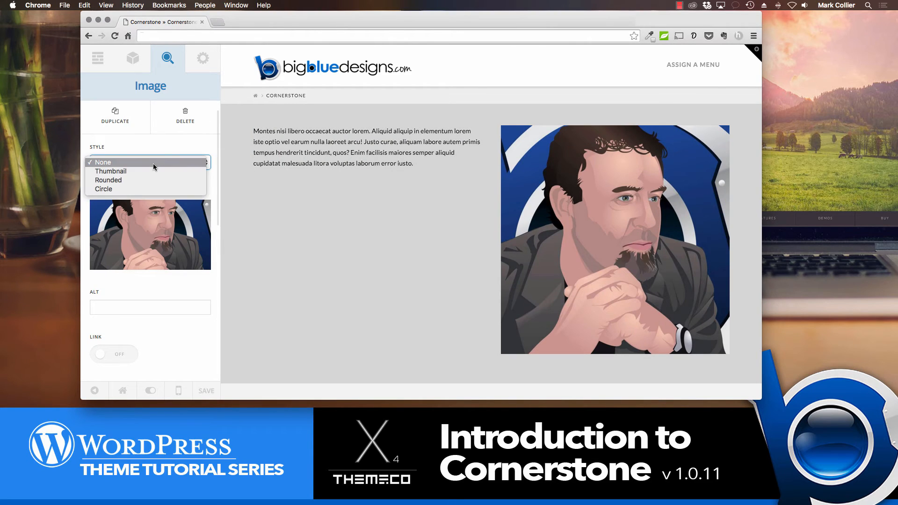
pyautogui.click(149, 184)
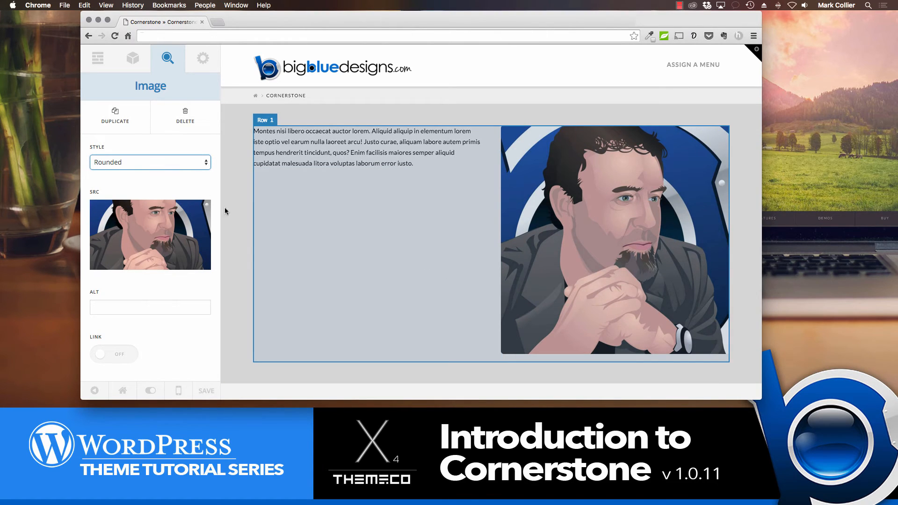
pyautogui.click(162, 163)
pyautogui.click(159, 175)
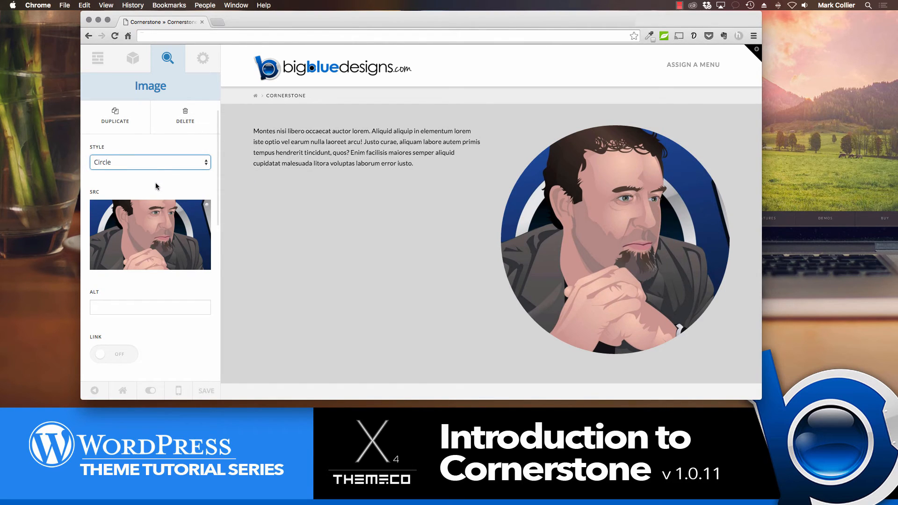
# Step: Try the image's link option, look through its link, info placement and ID settings, and switch the link back off
pyautogui.moveTo(132, 226)
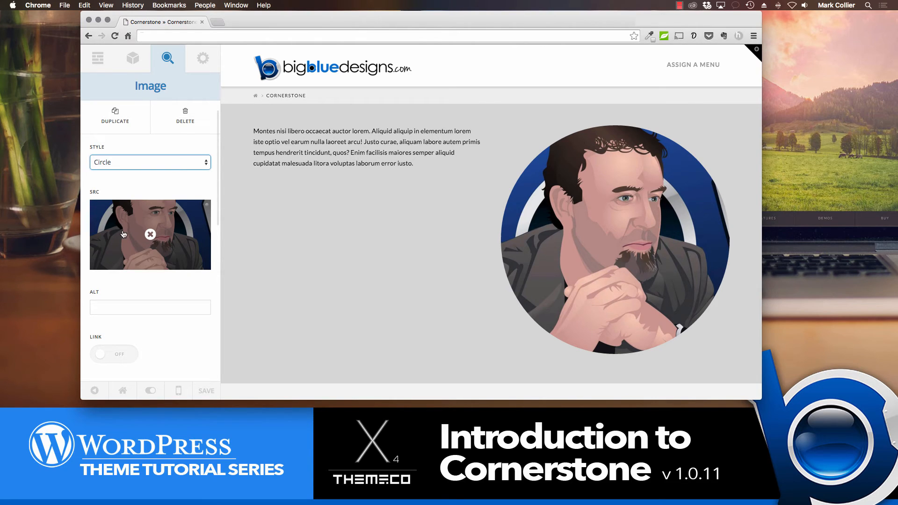
pyautogui.scroll(-5, 126, 252)
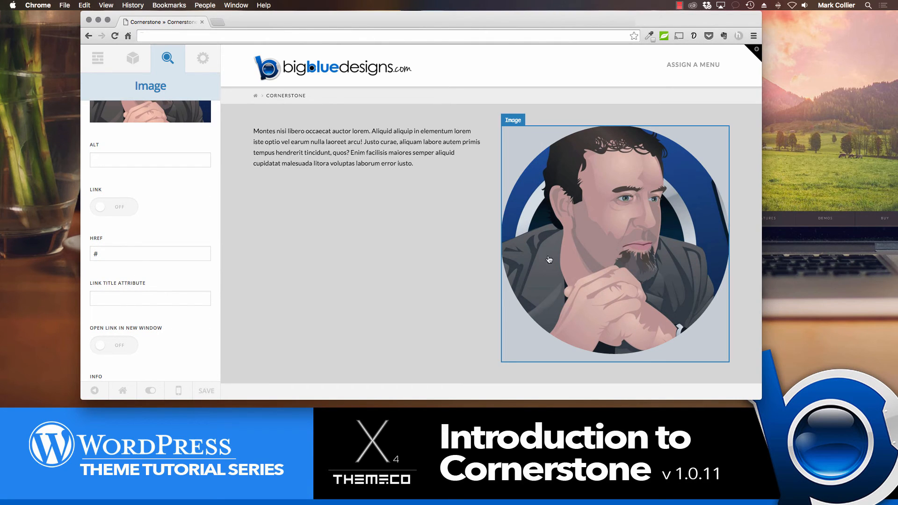
pyautogui.click(122, 211)
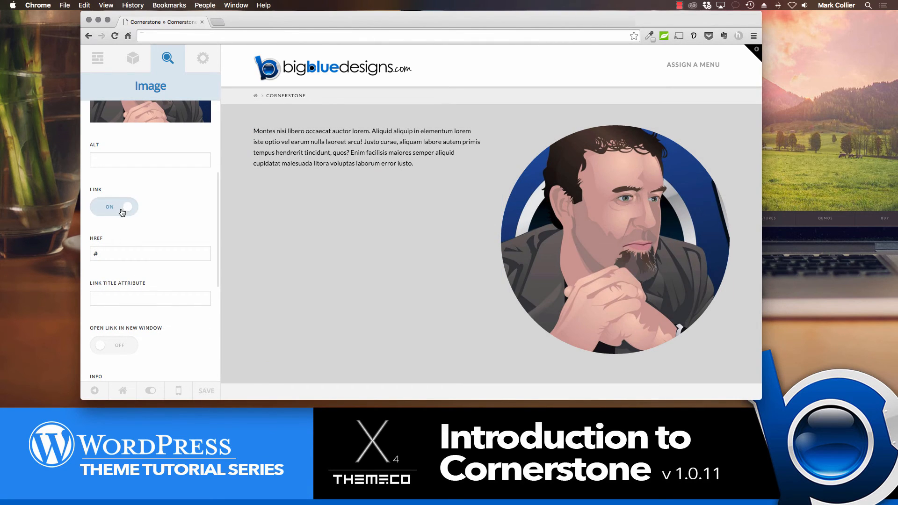
pyautogui.click(113, 257)
pyautogui.scroll(-5, 129, 268)
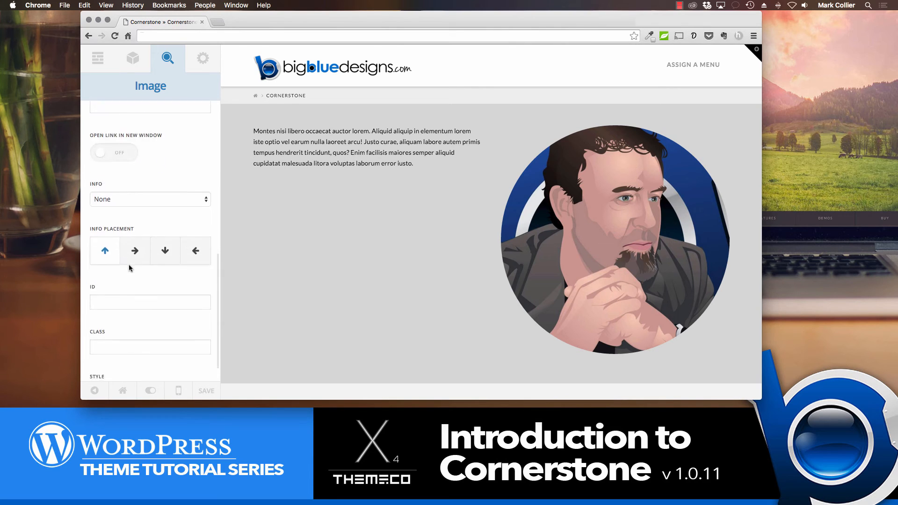
pyautogui.scroll(10, 129, 268)
pyautogui.click(104, 374)
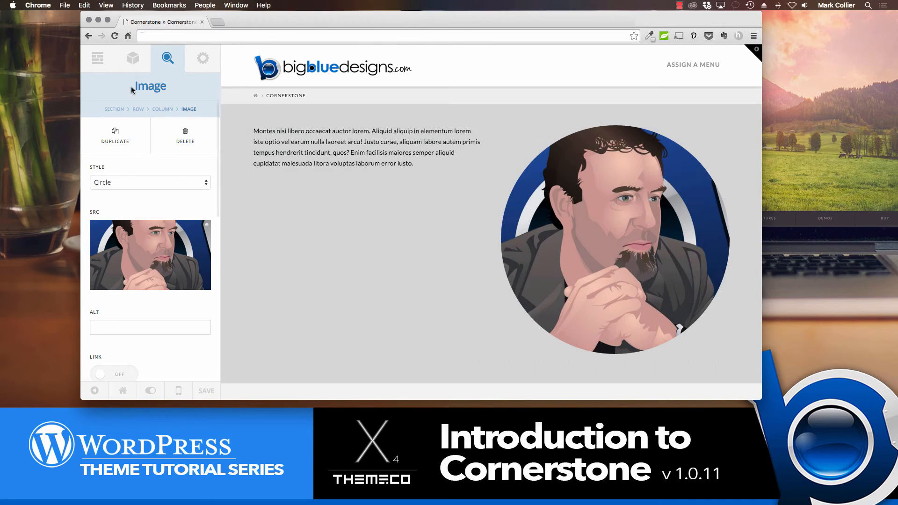
# Step: Place an Accordion element below the text in the first column and add a third accordion item
pyautogui.click(135, 65)
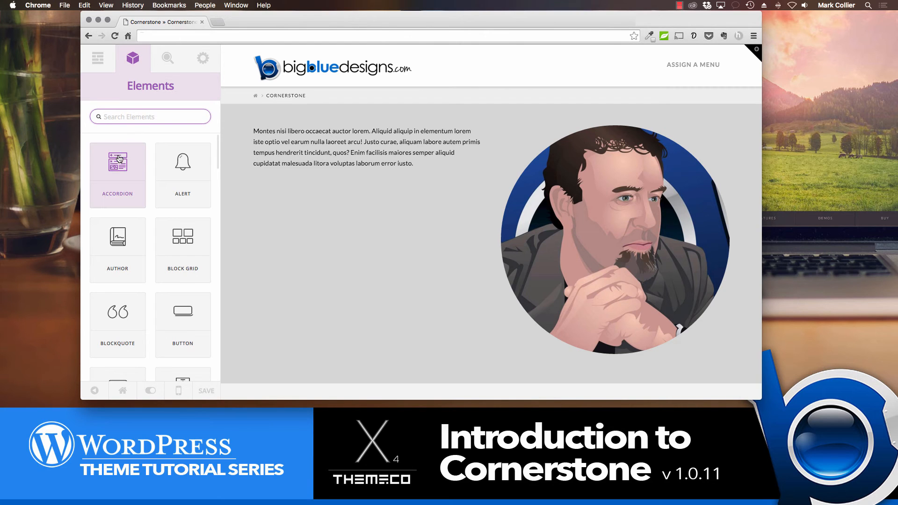
pyautogui.moveTo(123, 166)
pyautogui.mouseDown()
pyautogui.moveTo(194, 176)
pyautogui.moveTo(310, 170)
pyautogui.mouseUp()
pyautogui.moveTo(309, 188); pyautogui.dragTo(311, 197)
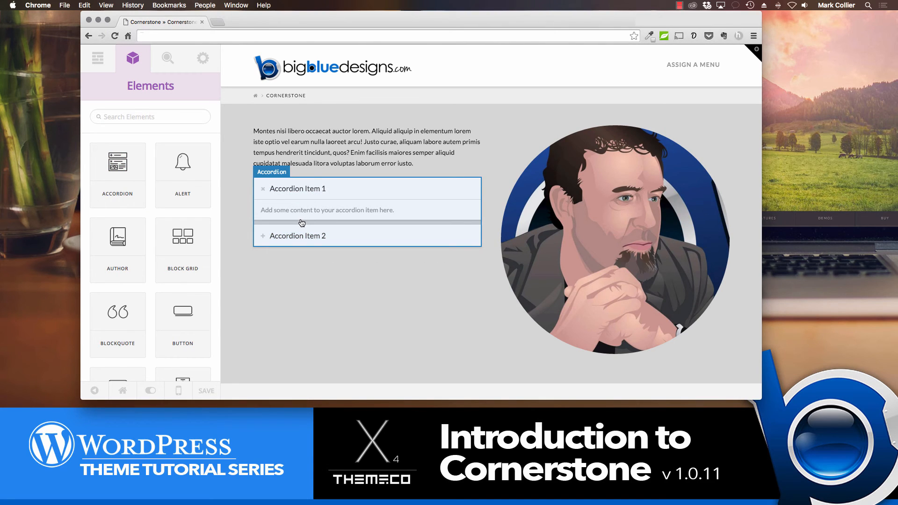
pyautogui.click(324, 214)
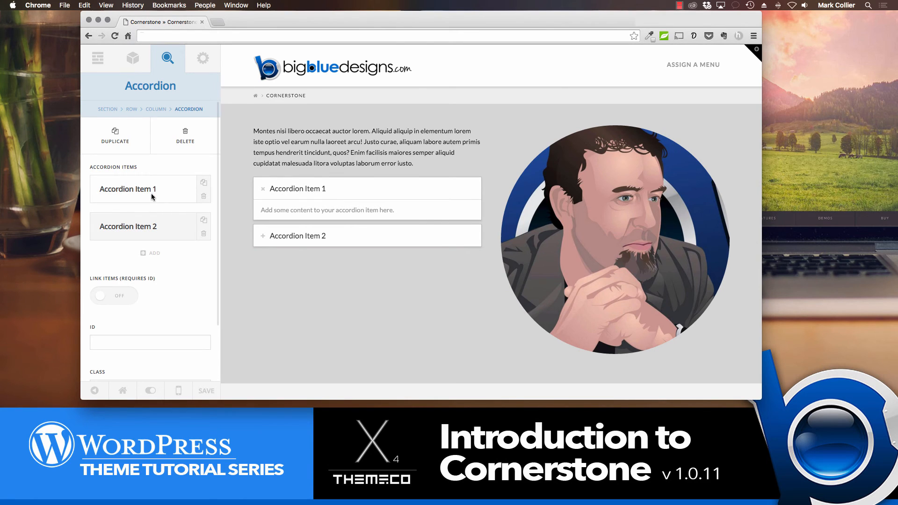
pyautogui.click(145, 255)
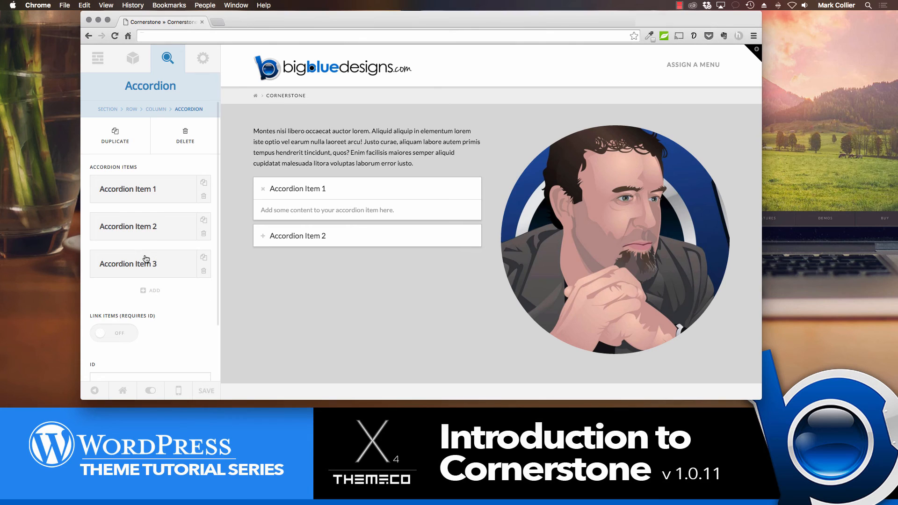
# Step: Rename the first accordion item "Title One" and replace its content with the "Montes nisi libero occaecat auctor lorem" placeholder paragraph
pyautogui.click(140, 188)
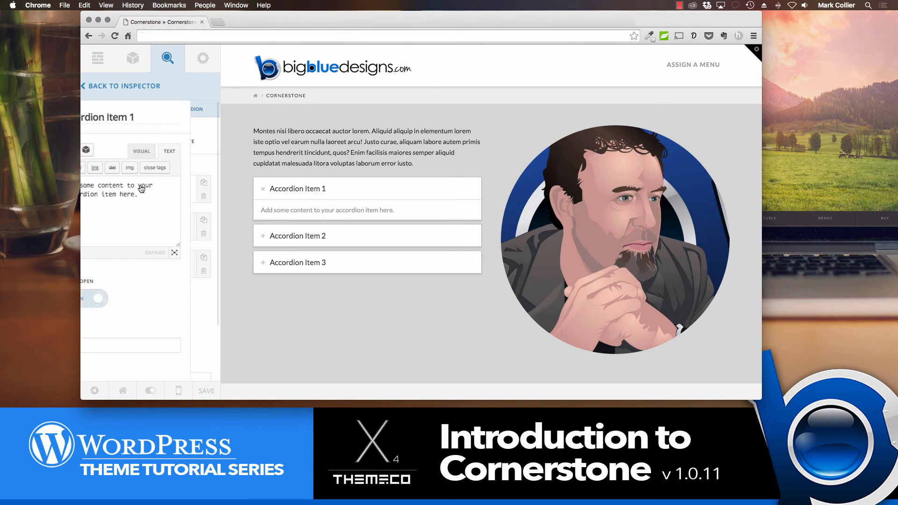
pyautogui.tripleClick(127, 117)
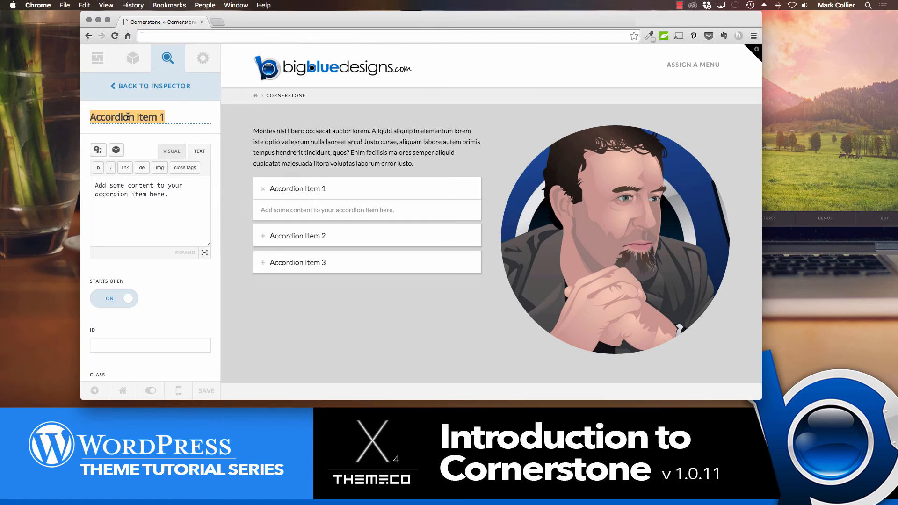
pyautogui.write('Title One')
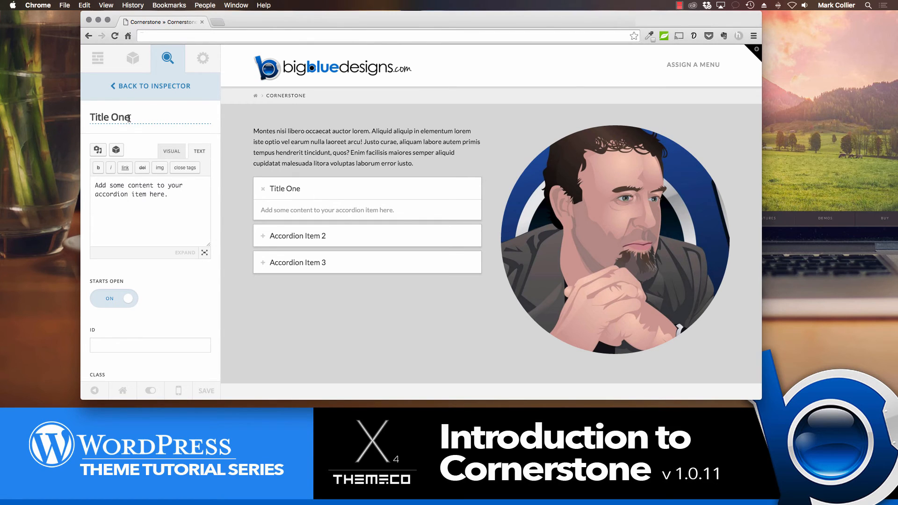
pyautogui.tripleClick(139, 187)
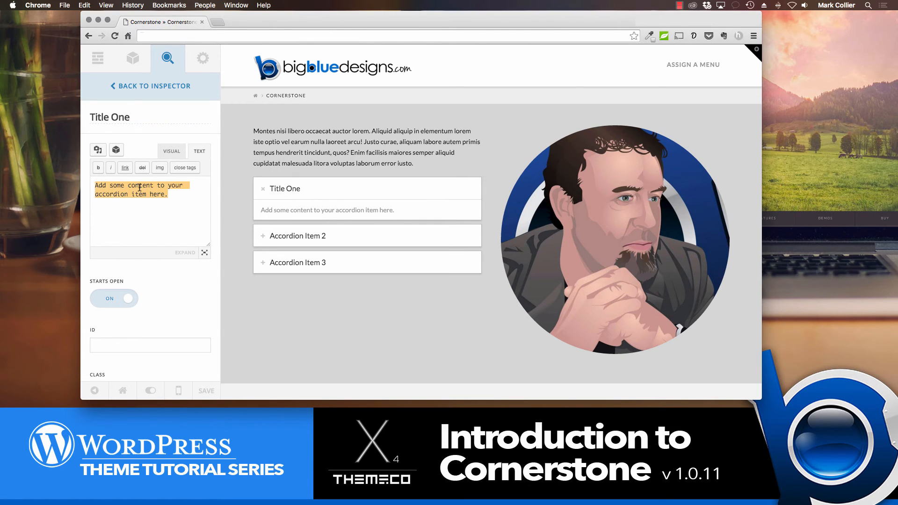
pyautogui.write('Montes nisi libero occaecat auctor lorem. Aliquid aliquip in elementum lorem iste optio vel earum nulla laoreet arcu! Justo curae, aliquam labore autem primis tempus hendrerit tincidunt, quos? Enim facilisis maiores semper aliquid cupidatat malesuada litora voluptas laborum error iusto.')
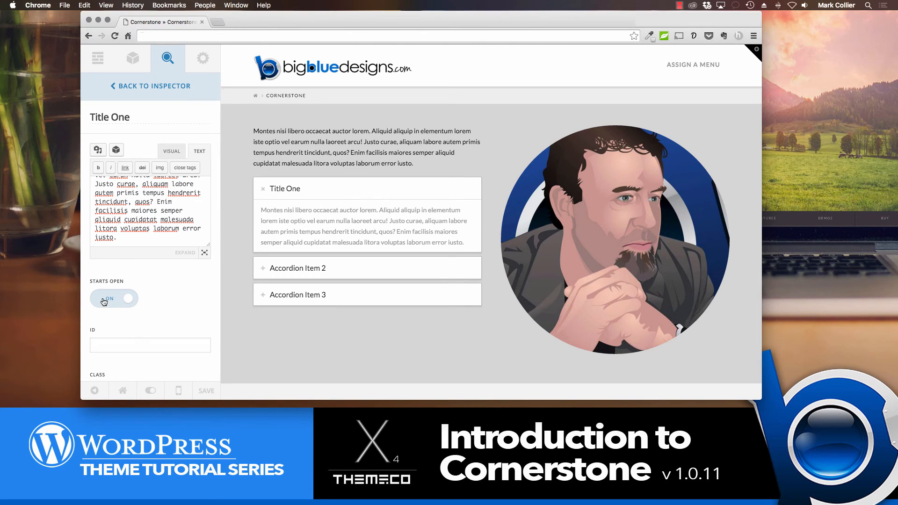
pyautogui.scroll(-3, 165, 304)
pyautogui.scroll(3, 165, 304)
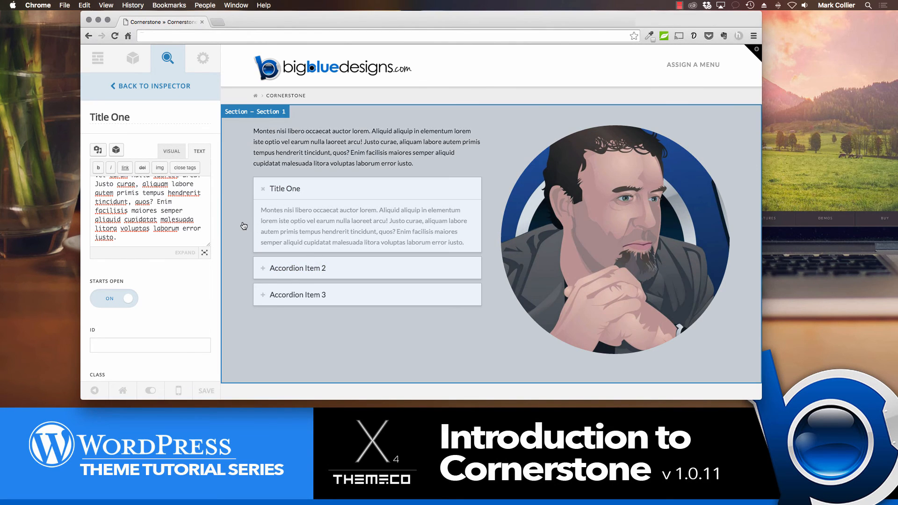
pyautogui.scroll(-1, 189, 223)
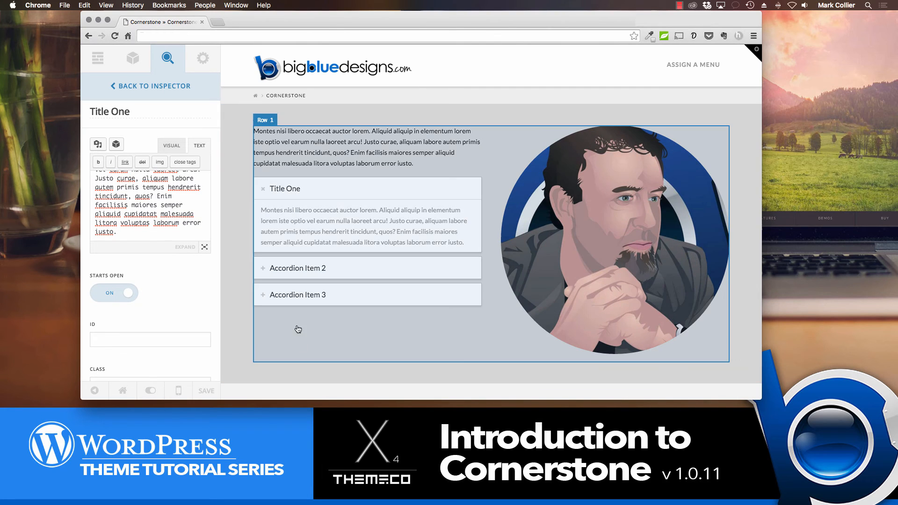
# Step: Search the elements for "button" and place a Button element below the accordion in the first column
pyautogui.click(139, 70)
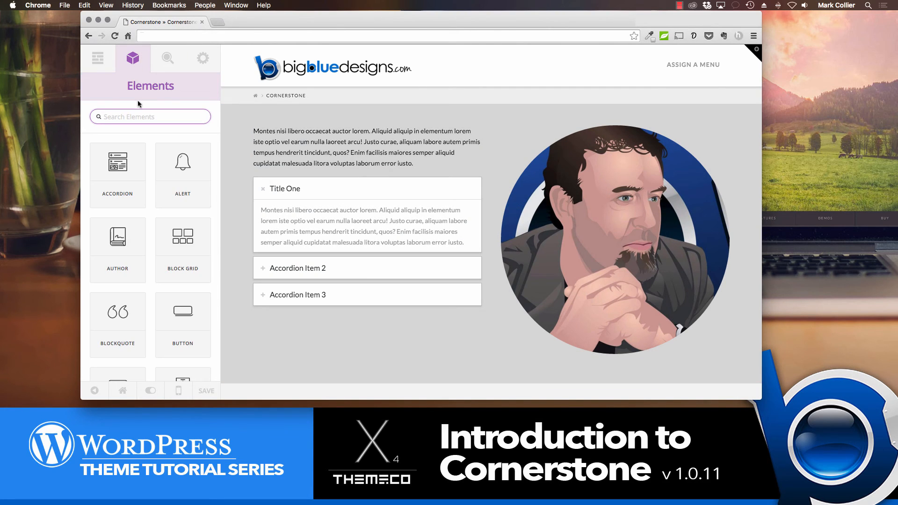
pyautogui.write('button')
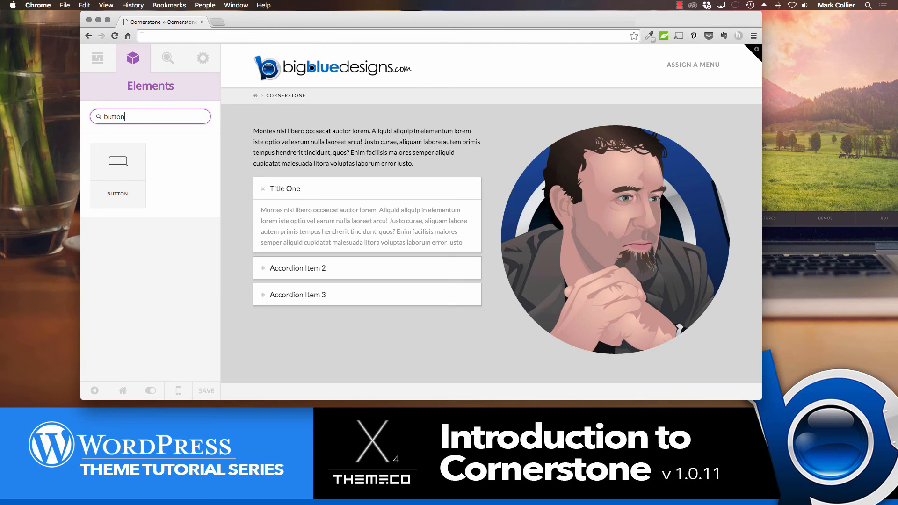
pyautogui.moveTo(118, 169); pyautogui.dragTo(316, 287)
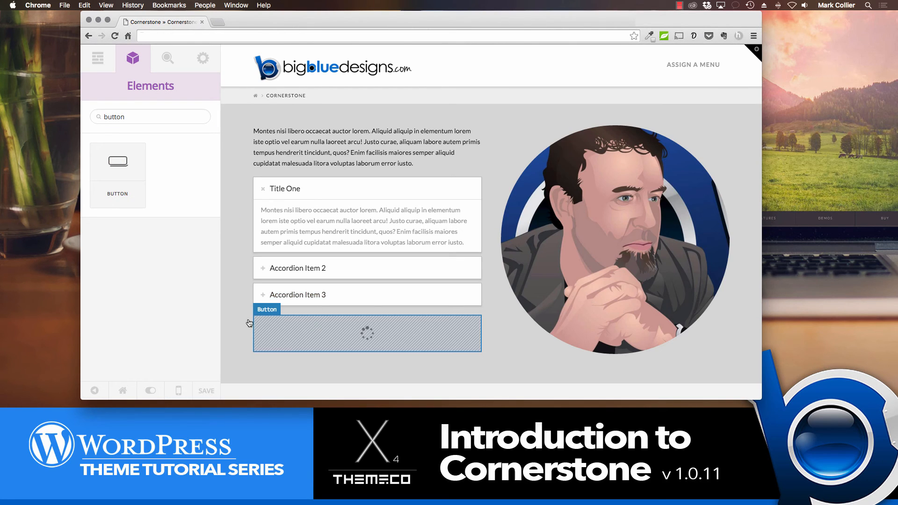
pyautogui.scroll(-3, 235, 294)
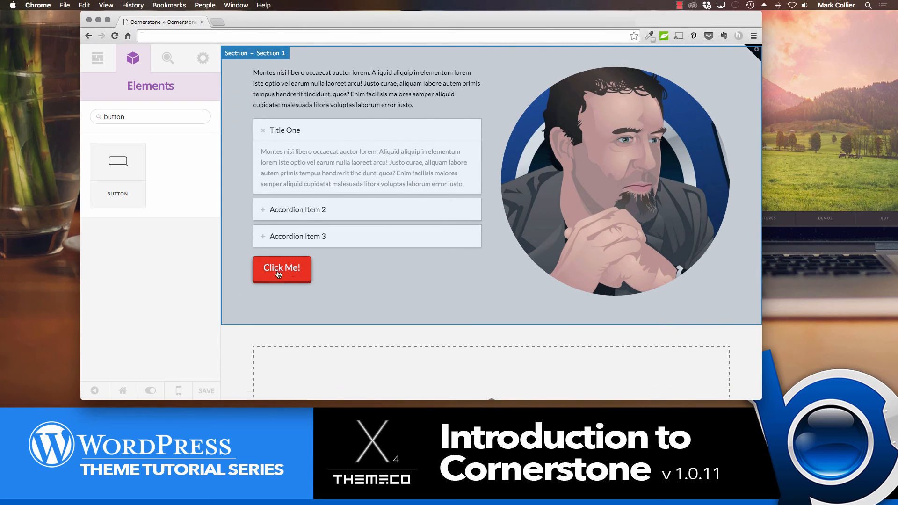
# Step: Set the new button's text to "Click this Button"
pyautogui.click(342, 275)
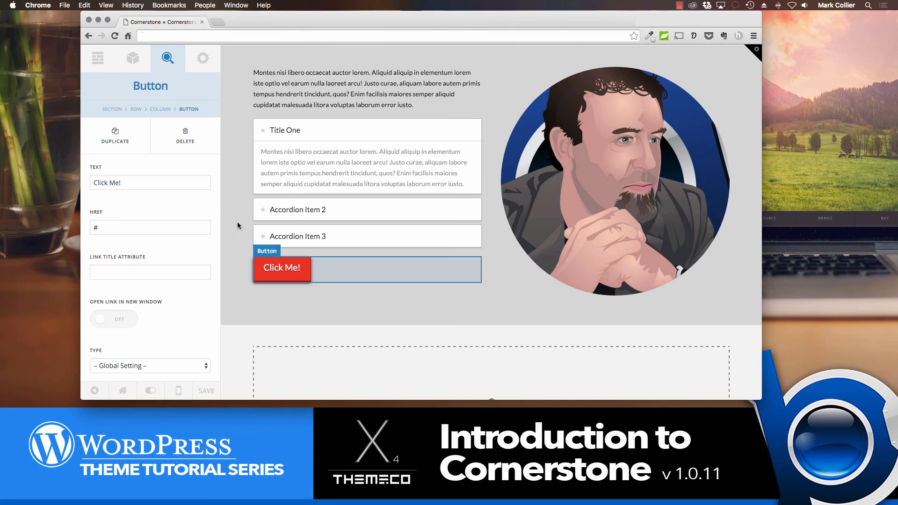
pyautogui.tripleClick(150, 182)
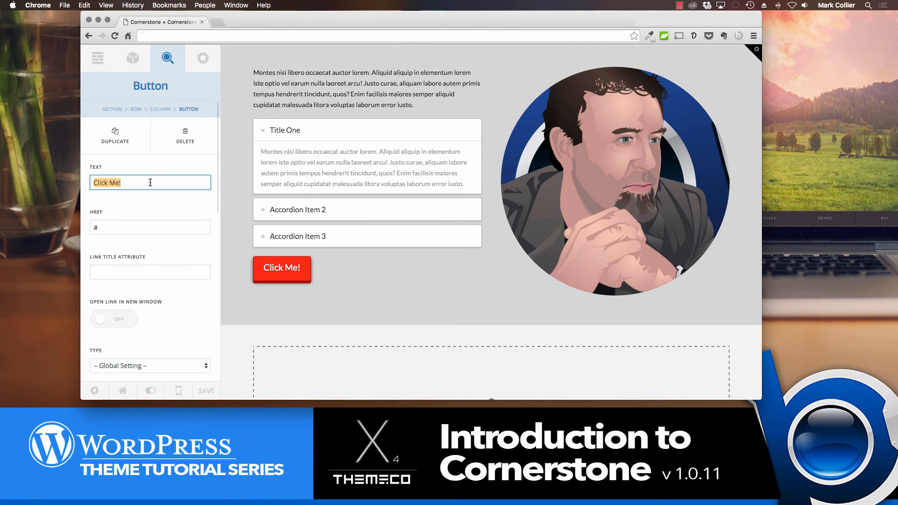
pyautogui.write('Click this Button')
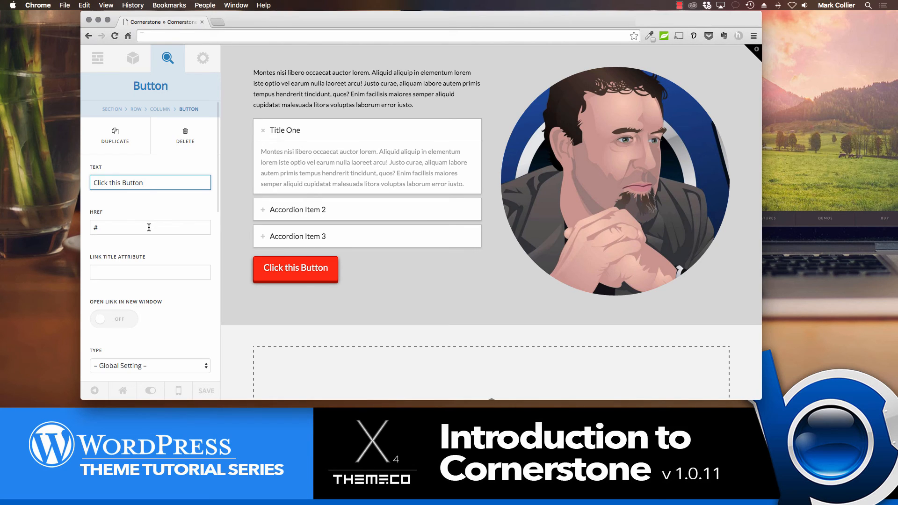
pyautogui.click(124, 228)
# Step: Set the button's type to Flat and switch on its Block and Marketing Circle options
pyautogui.scroll(-3, 120, 243)
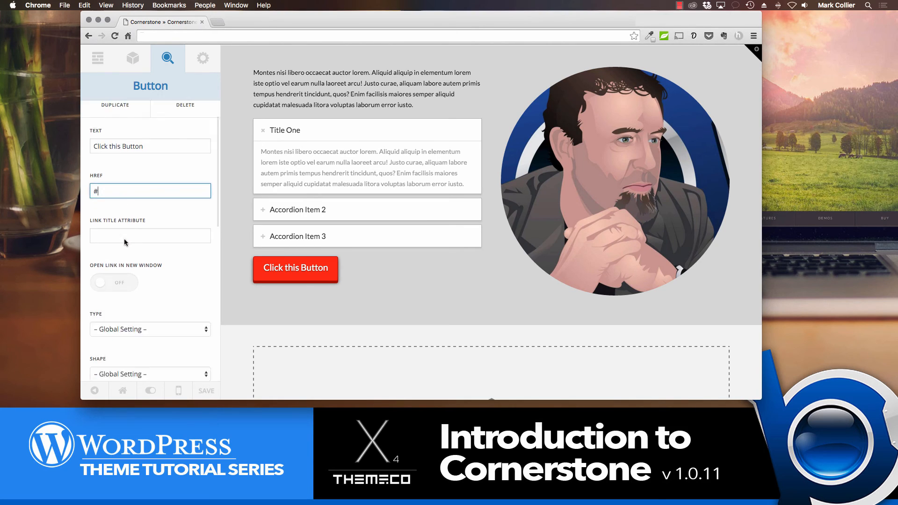
pyautogui.scroll(-2, 143, 266)
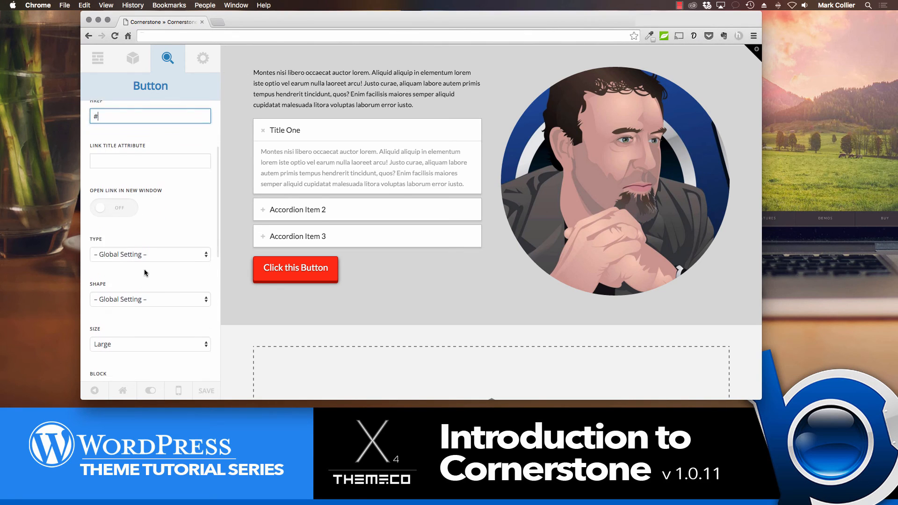
pyautogui.click(143, 248)
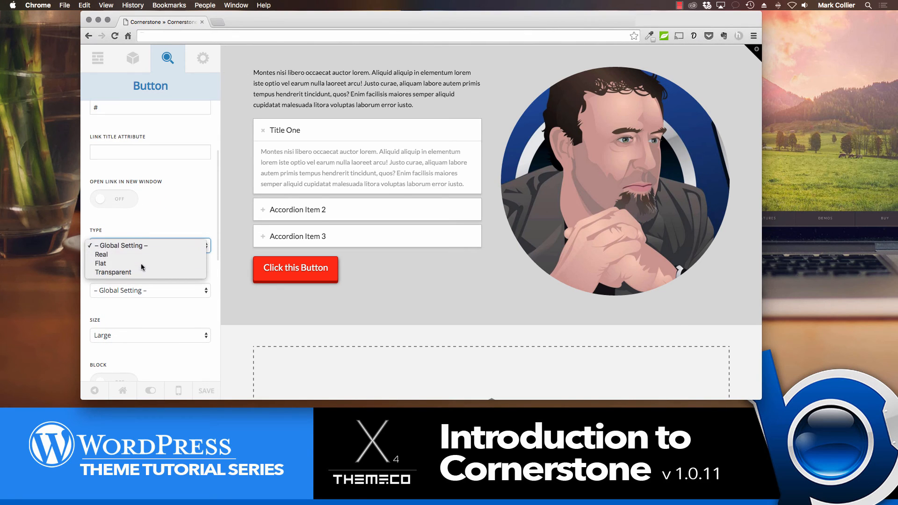
pyautogui.click(141, 263)
pyautogui.scroll(-3, 139, 267)
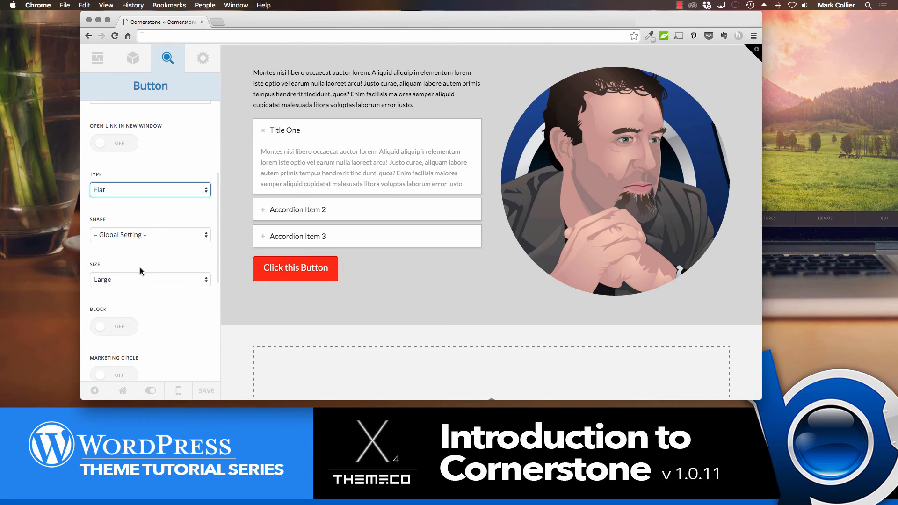
pyautogui.click(118, 327)
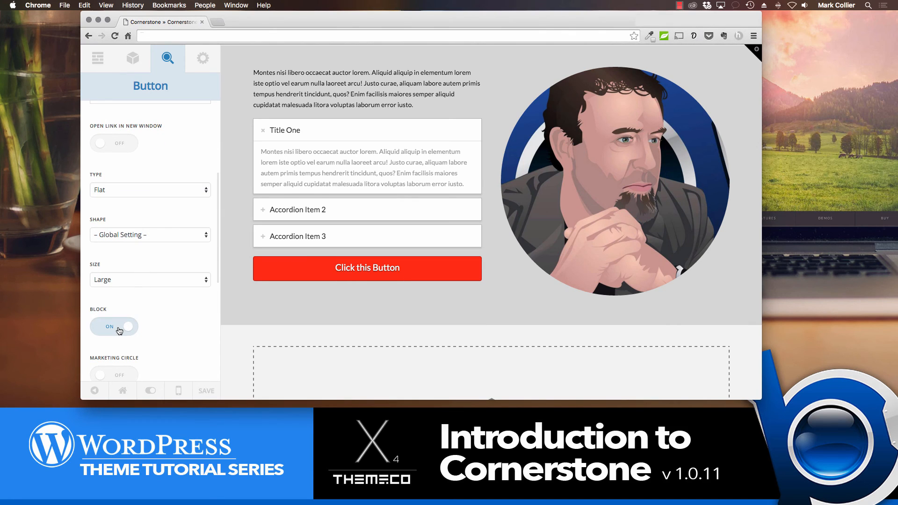
pyautogui.click(117, 374)
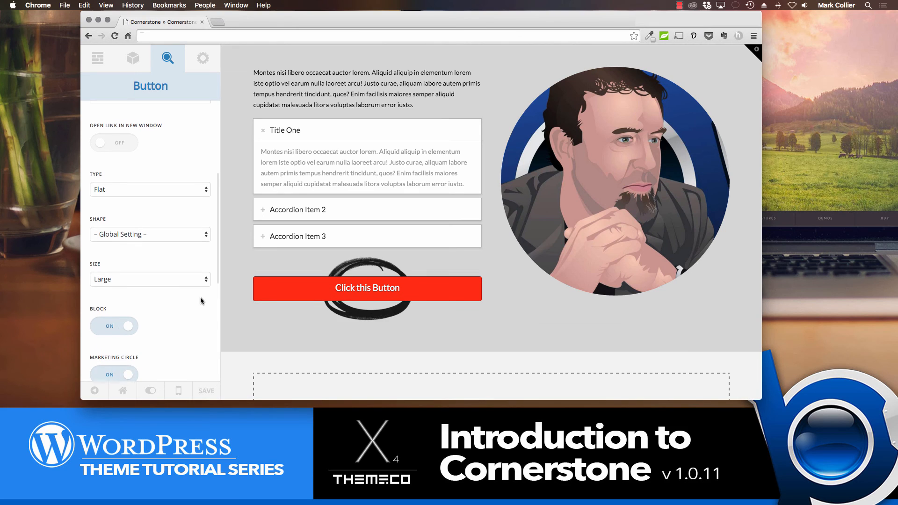
pyautogui.scroll(-5, 201, 299)
pyautogui.scroll(-2, 200, 301)
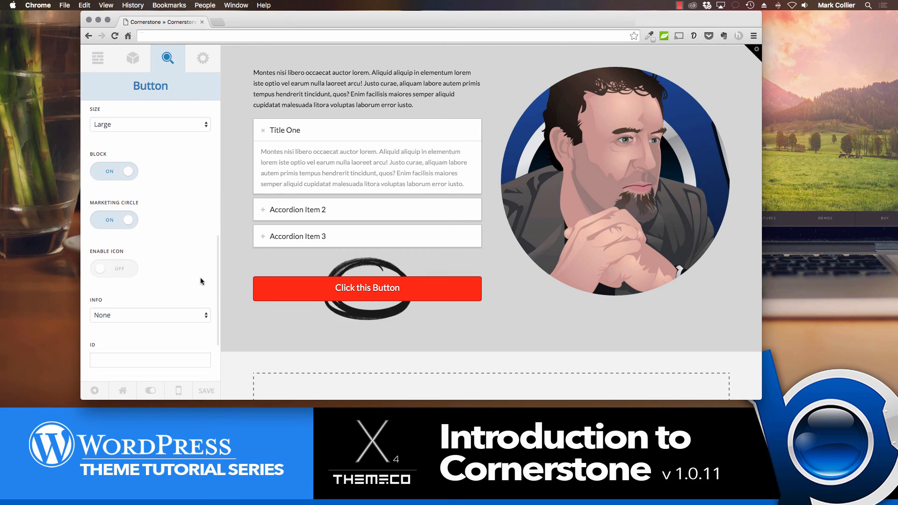
pyautogui.scroll(10, 191, 269)
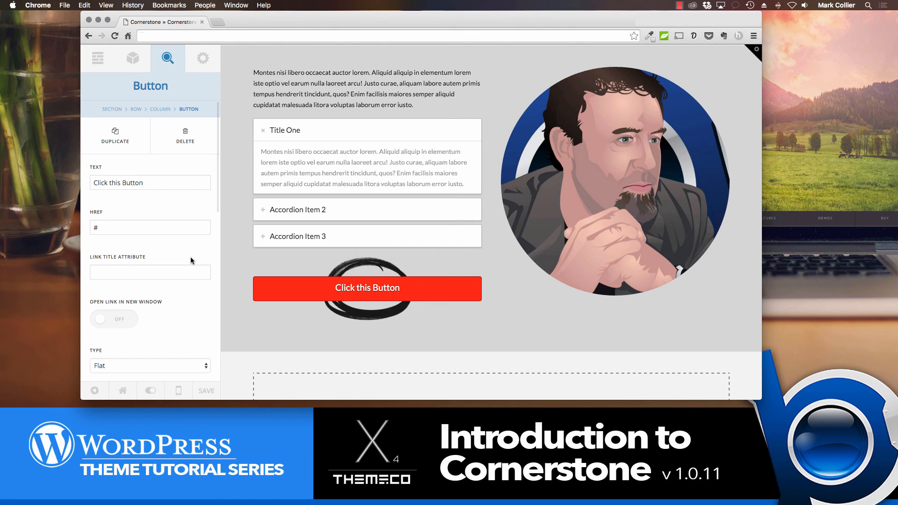
# Step: Save the page and leave the builder to review the finished layout on the live site
pyautogui.click(206, 391)
pyautogui.click(123, 391)
pyautogui.click(182, 364)
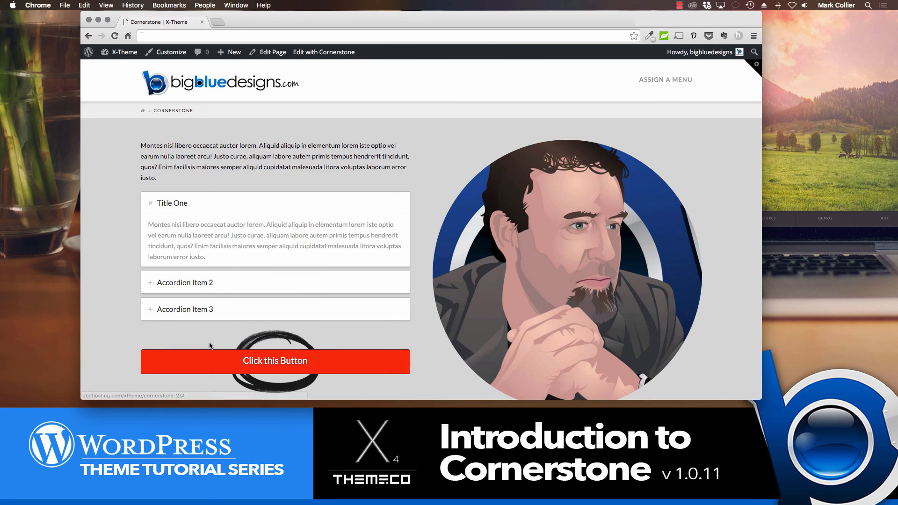
pyautogui.scroll(-5, 318, 252)
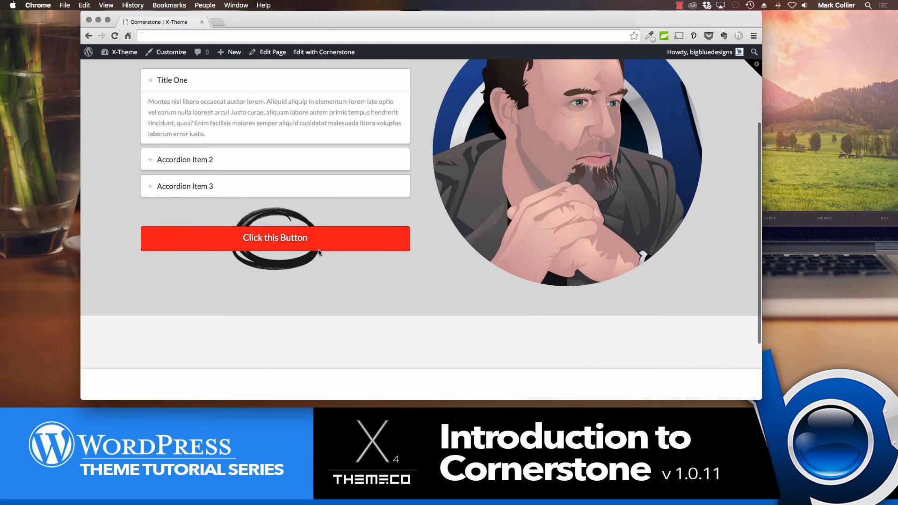
pyautogui.scroll(5, 318, 249)
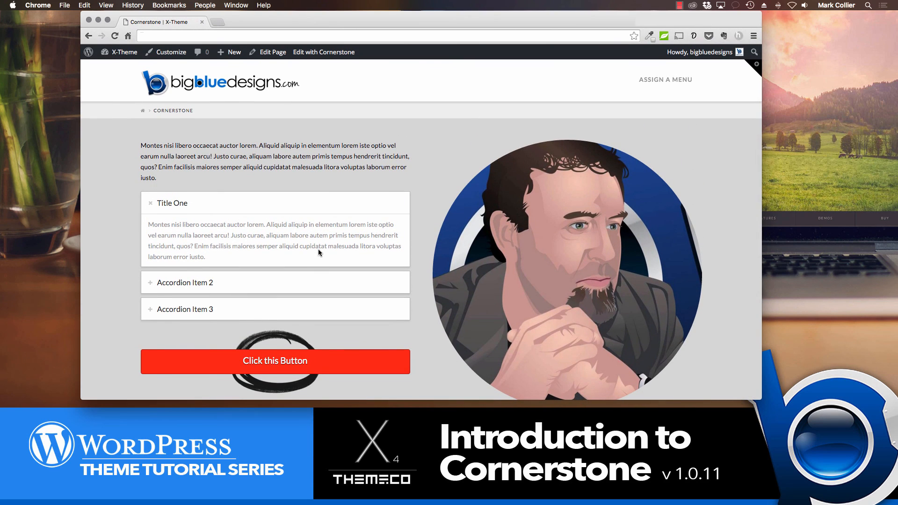
pyautogui.scroll(-3, 318, 249)
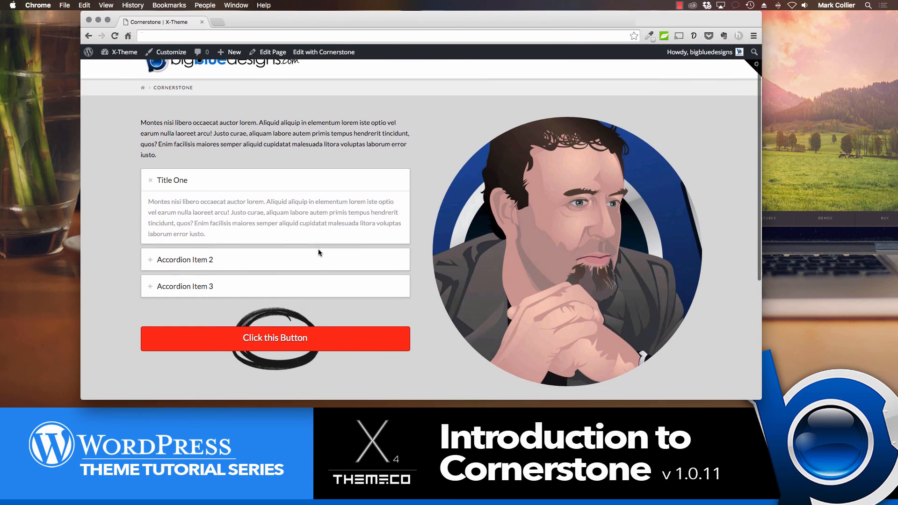